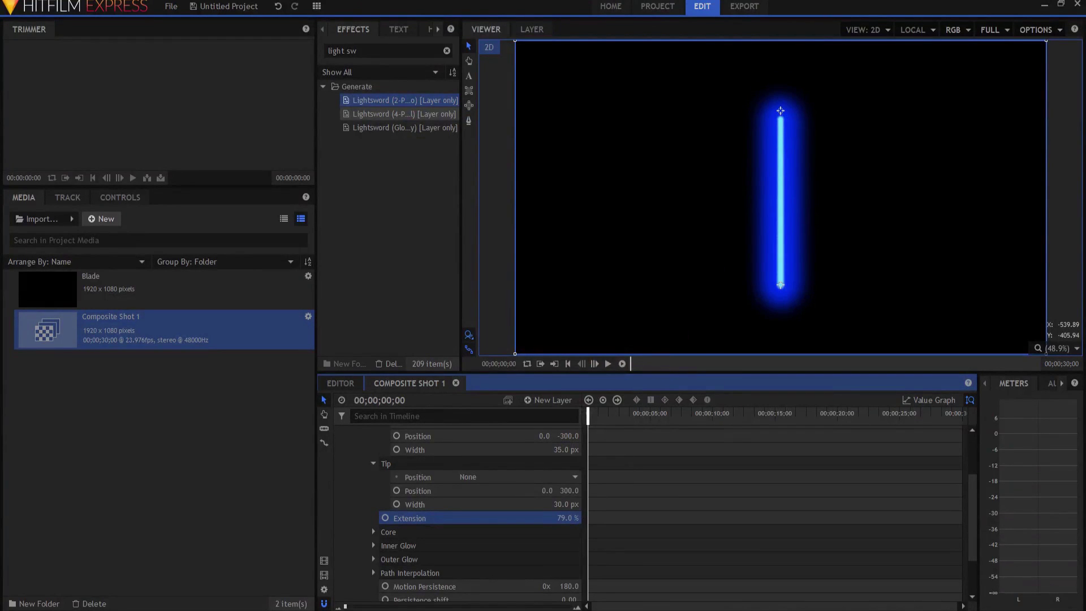
Lower the demo blade's Lightsword Tip Extension from 79% to 19%.
{"action": "mouse_move", "coordinate": [565, 518]}
{"action": "left_mouse_down"}
{"action": "mouse_move", "coordinate": [525, 518]}
{"action": "mouse_move", "coordinate": [561, 518]}
{"action": "left_mouse_up"}
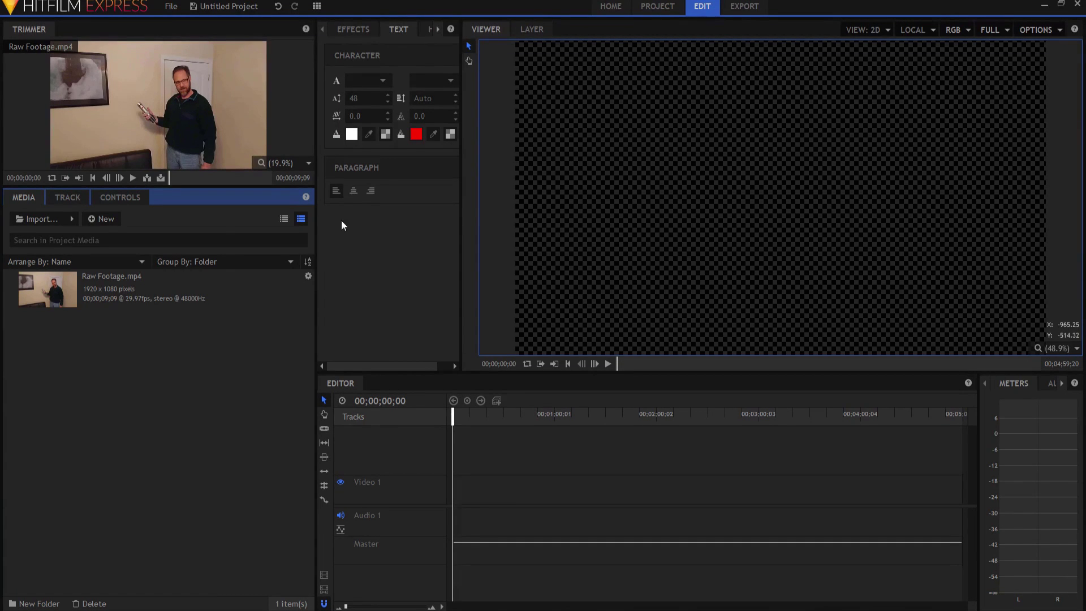
Create a 1920×1080, 29.97 fps composite shot from Raw Footage.mp4 and select its footage layer.
{"action": "left_click", "coordinate": [73, 290]}
{"action": "right_click", "coordinate": [76, 287]}
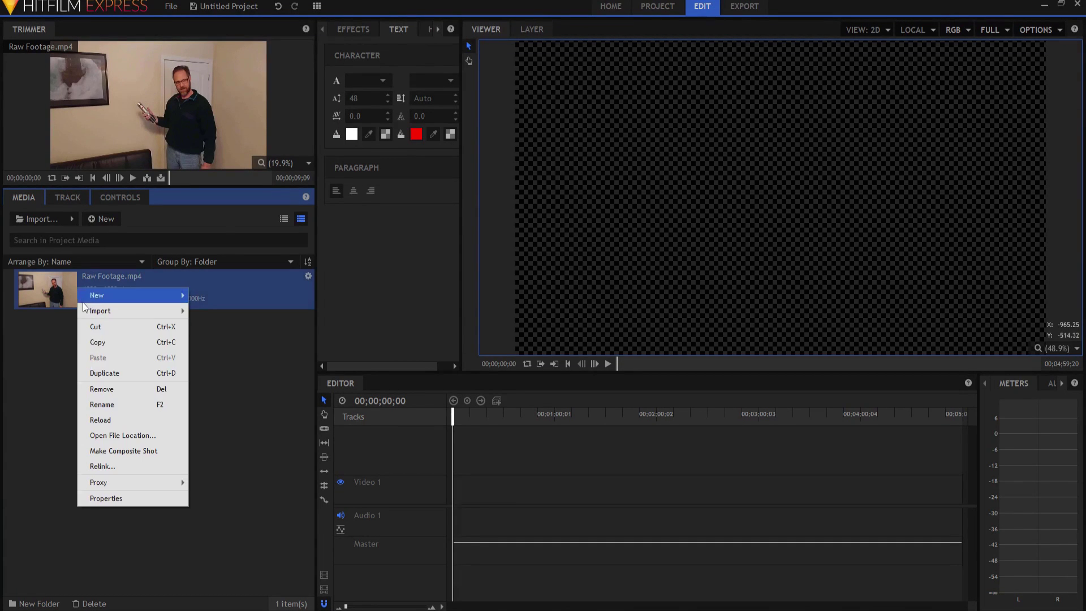
{"action": "left_click", "coordinate": [103, 452]}
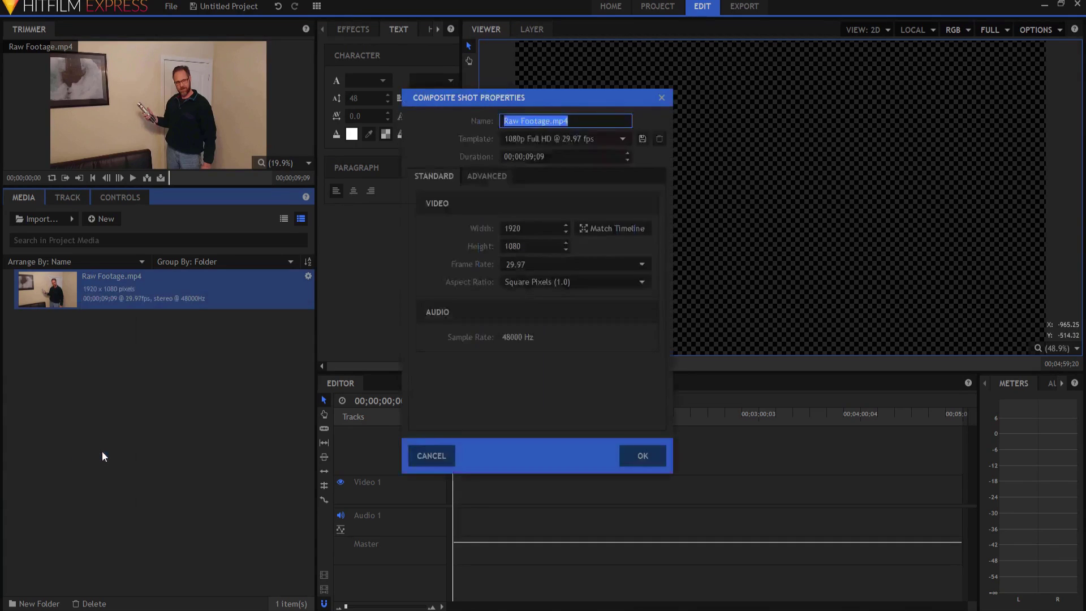
{"action": "left_click", "coordinate": [641, 455]}
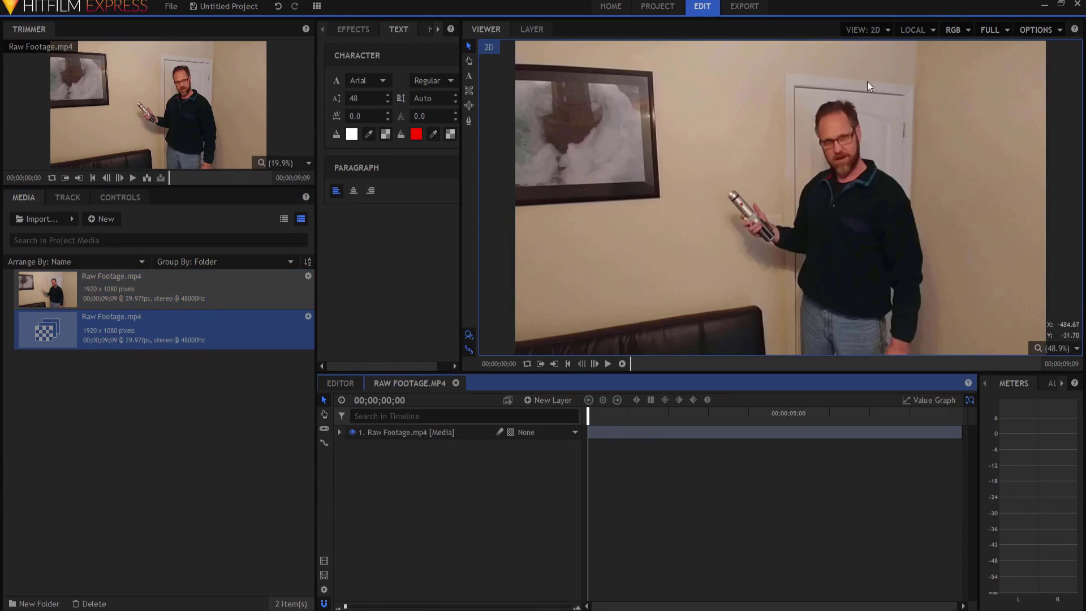
{"action": "left_click", "coordinate": [399, 433]}
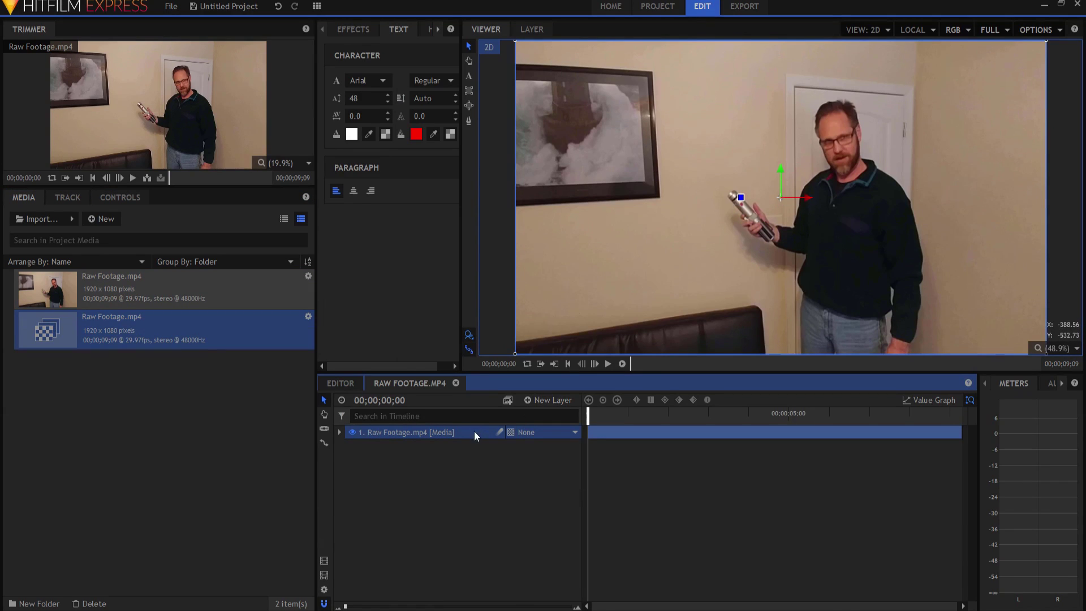
{"action": "left_click", "coordinate": [339, 432]}
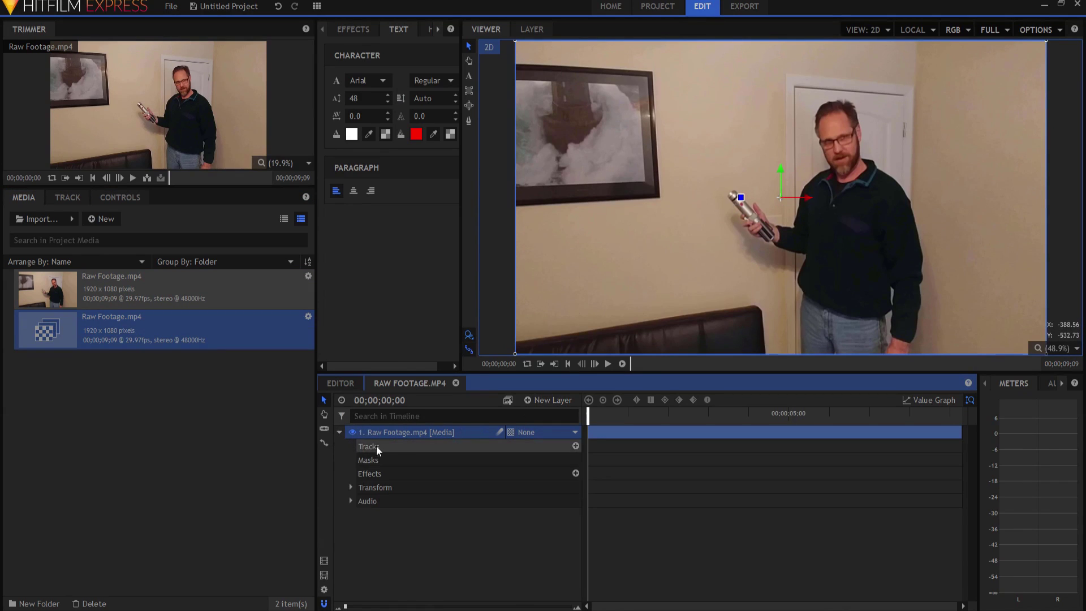
Add a Double Points tracker to the footage layer.
{"action": "left_click", "coordinate": [576, 446]}
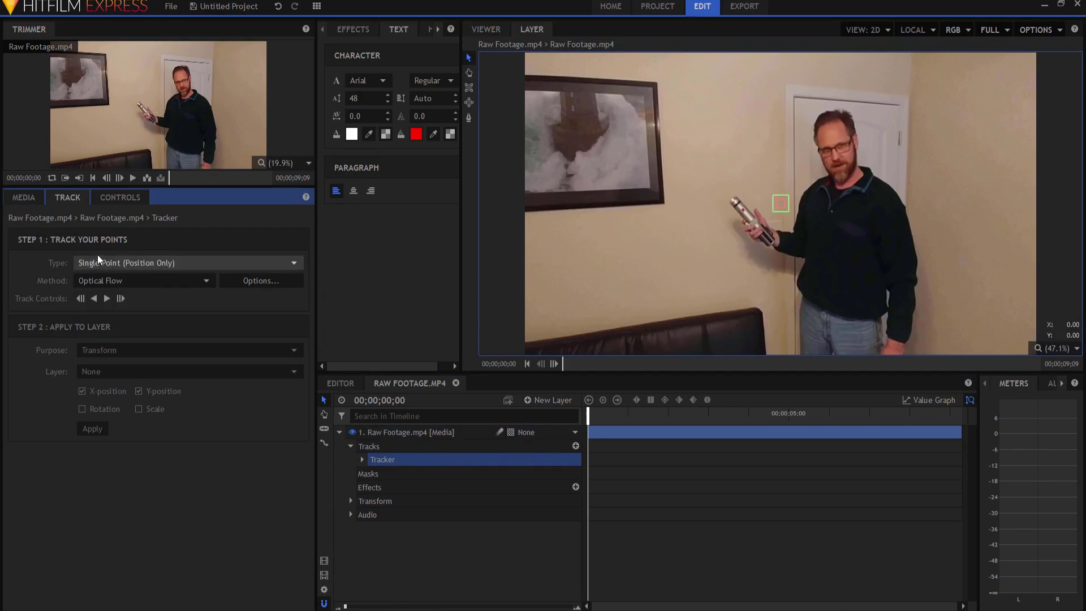
{"action": "left_click", "coordinate": [109, 263]}
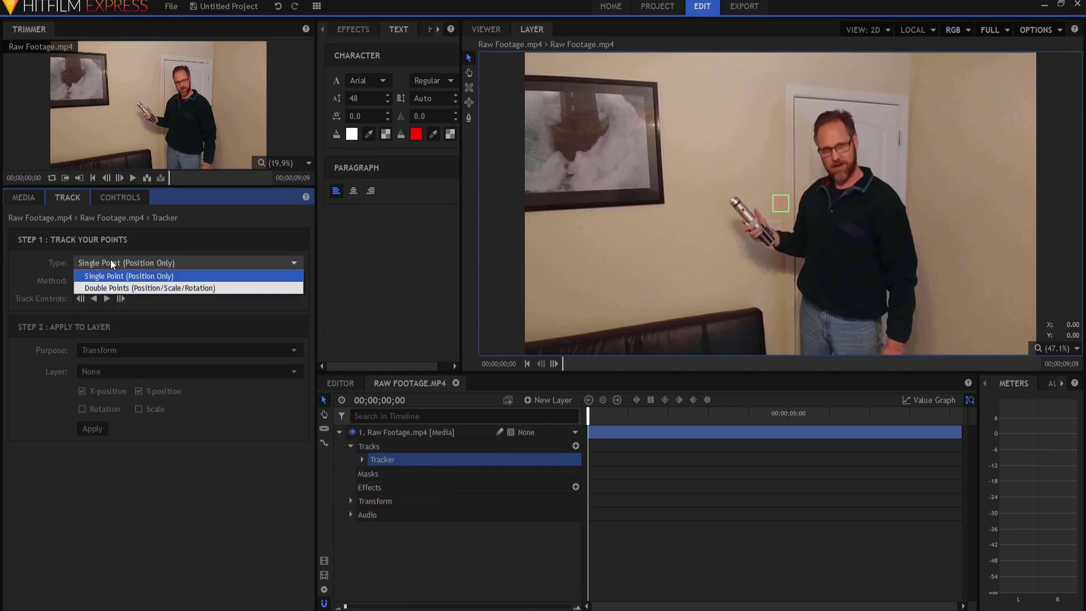
{"action": "left_click", "coordinate": [110, 288]}
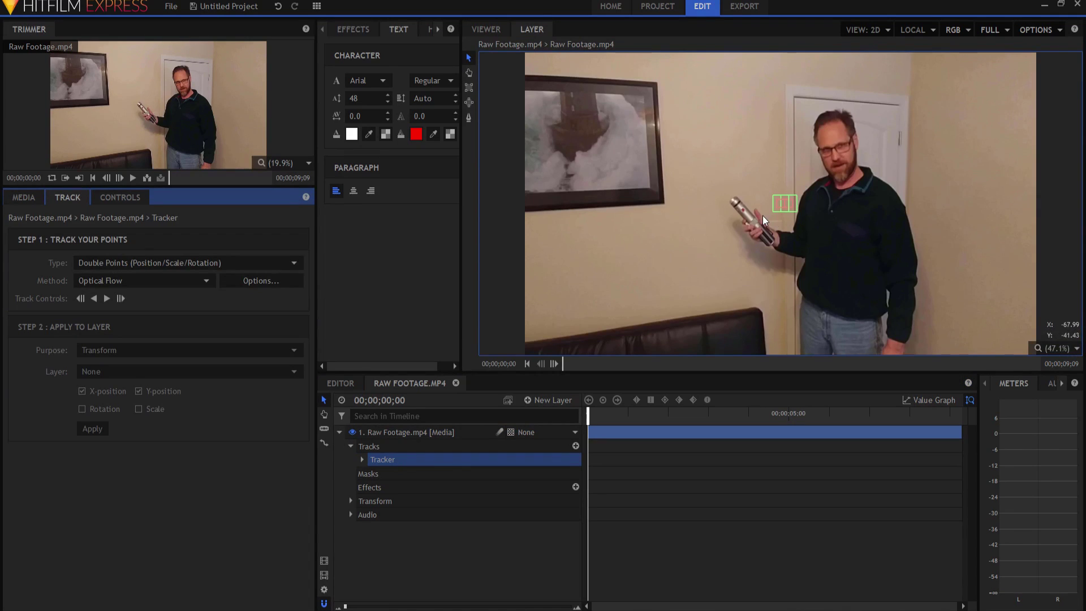
{"action": "scroll", "coordinate": [763, 220], "scroll_direction": "up", "scroll_amount": 4}
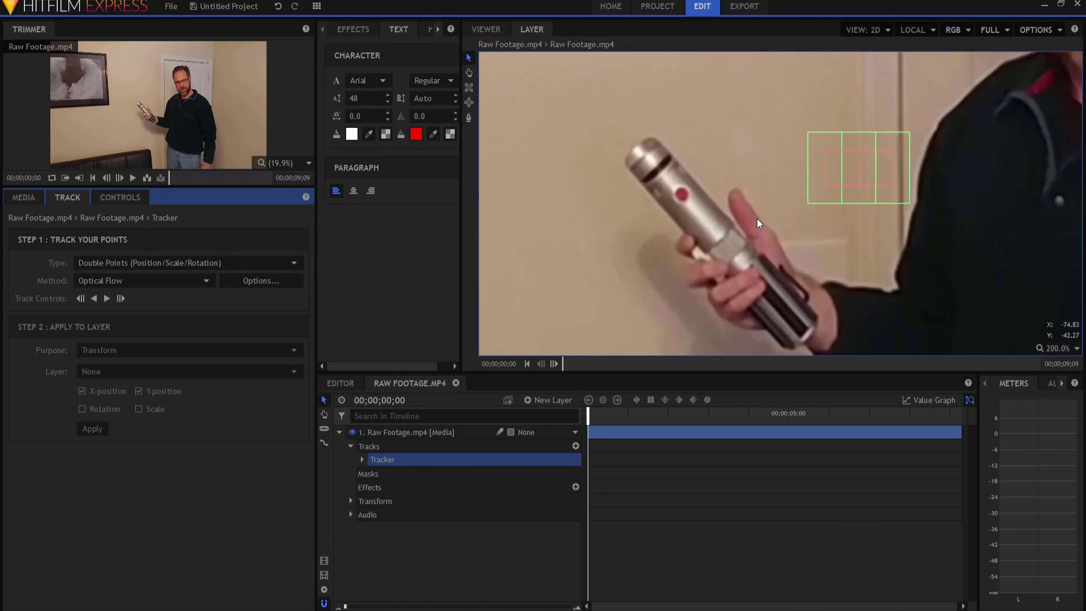
Pin the trackers on the red button and lower grip, then track forward through the clip.
{"action": "left_click_drag", "start_coordinate": [827, 186], "coordinate": [669, 206]}
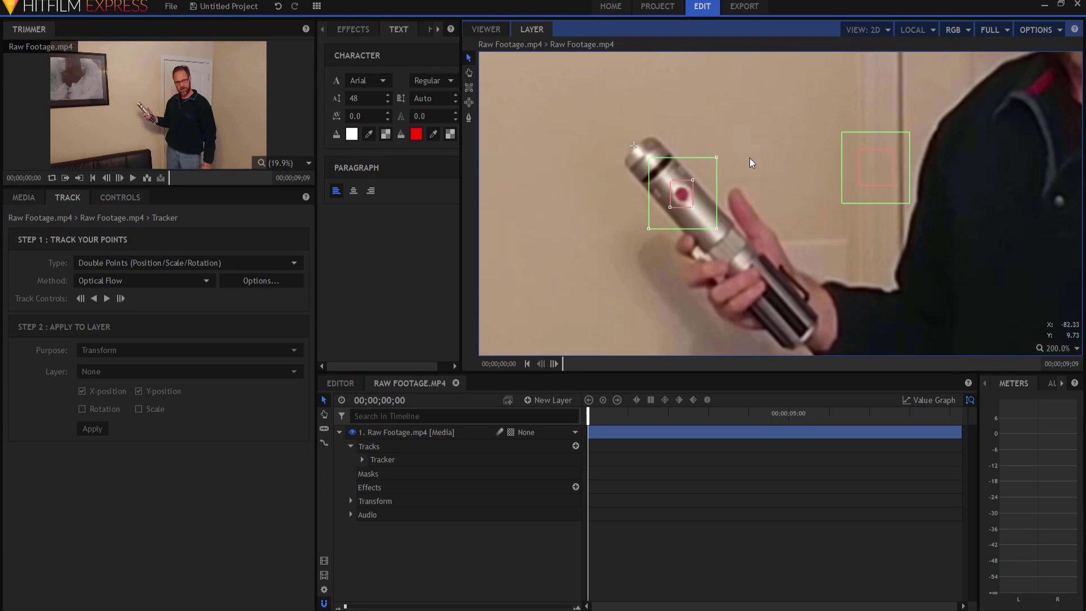
{"action": "left_click_drag", "start_coordinate": [869, 185], "coordinate": [806, 339]}
{"action": "left_click_drag", "start_coordinate": [943, 216], "coordinate": [879, 148]}
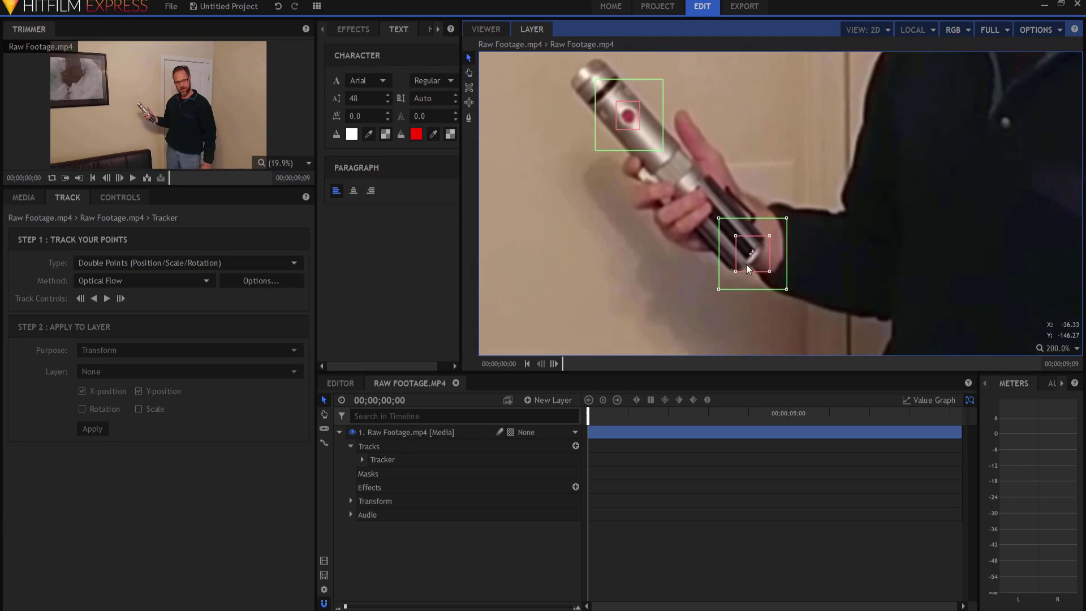
{"action": "left_click_drag", "start_coordinate": [718, 290], "coordinate": [709, 323]}
{"action": "mouse_move", "coordinate": [735, 271]}
{"action": "left_mouse_down"}
{"action": "mouse_move", "coordinate": [720, 284]}
{"action": "mouse_move", "coordinate": [746, 271]}
{"action": "left_mouse_up"}
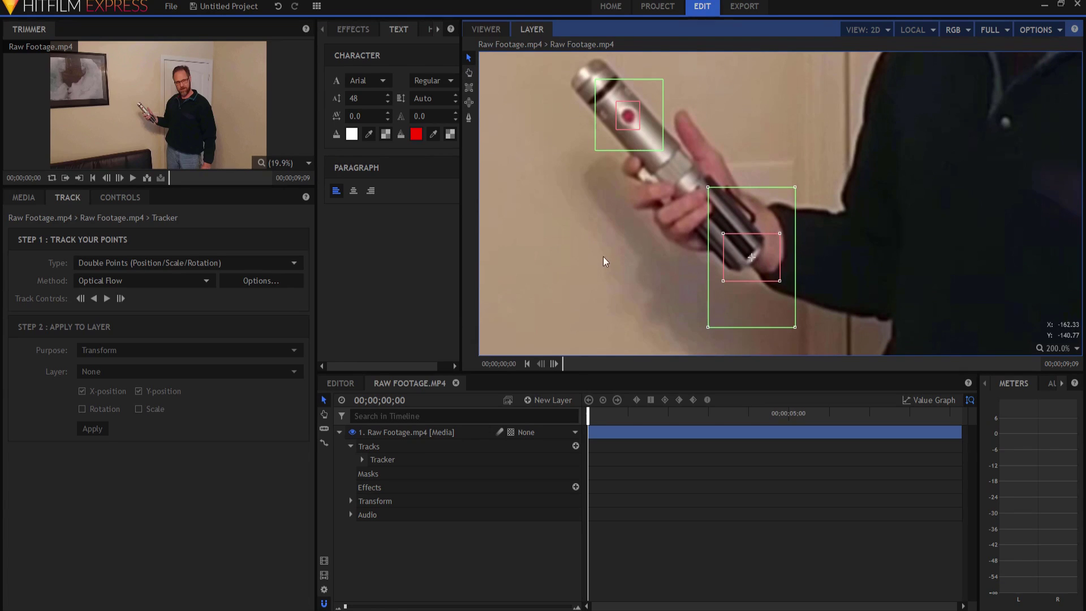
{"action": "left_click_drag", "start_coordinate": [605, 261], "coordinate": [612, 260]}
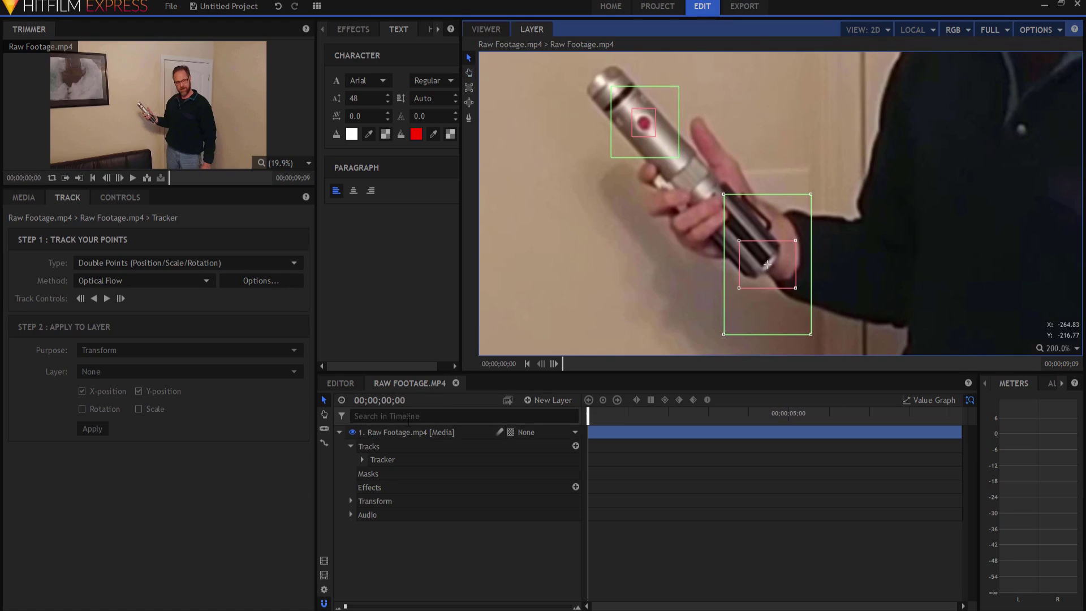
{"action": "left_click", "coordinate": [106, 299]}
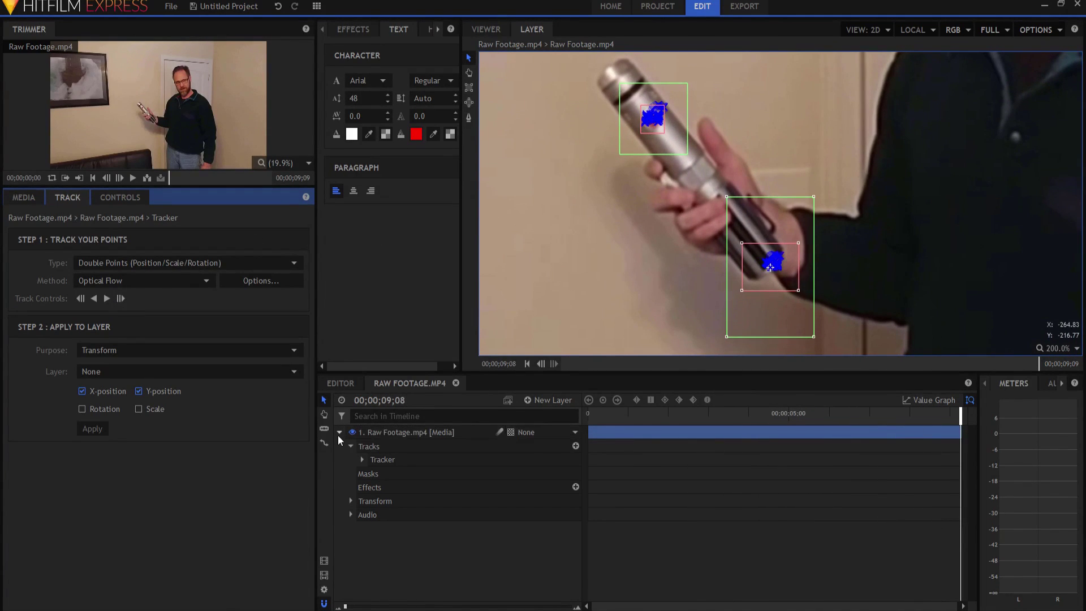
{"action": "left_click", "coordinate": [483, 31]}
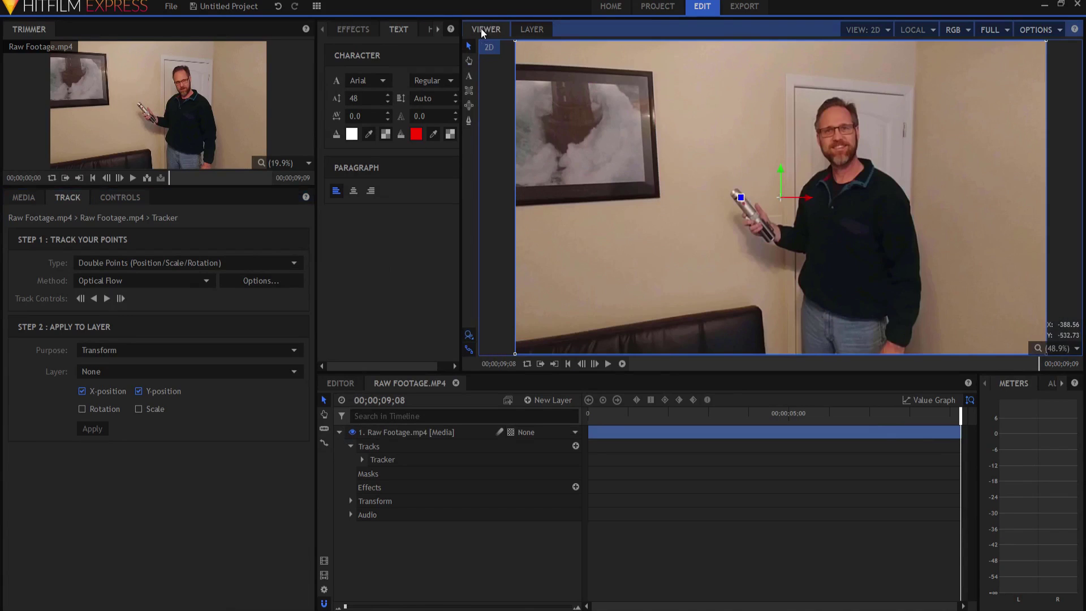
Add a new point layer named Hilt.
{"action": "left_click", "coordinate": [546, 400]}
{"action": "left_click", "coordinate": [539, 492]}
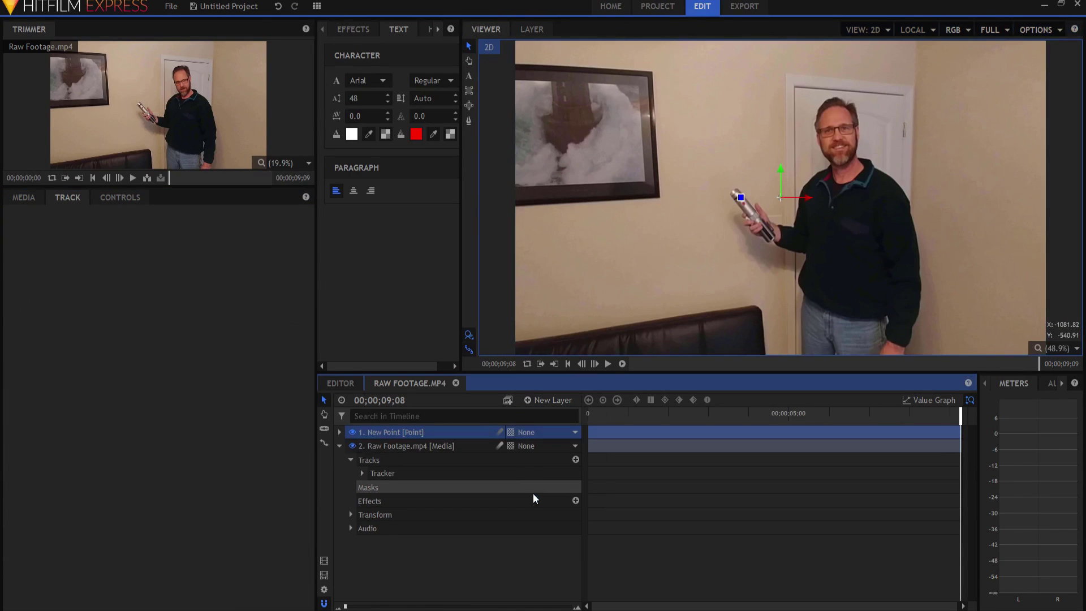
{"action": "double_click", "coordinate": [380, 436]}
{"action": "type", "text": "H"}
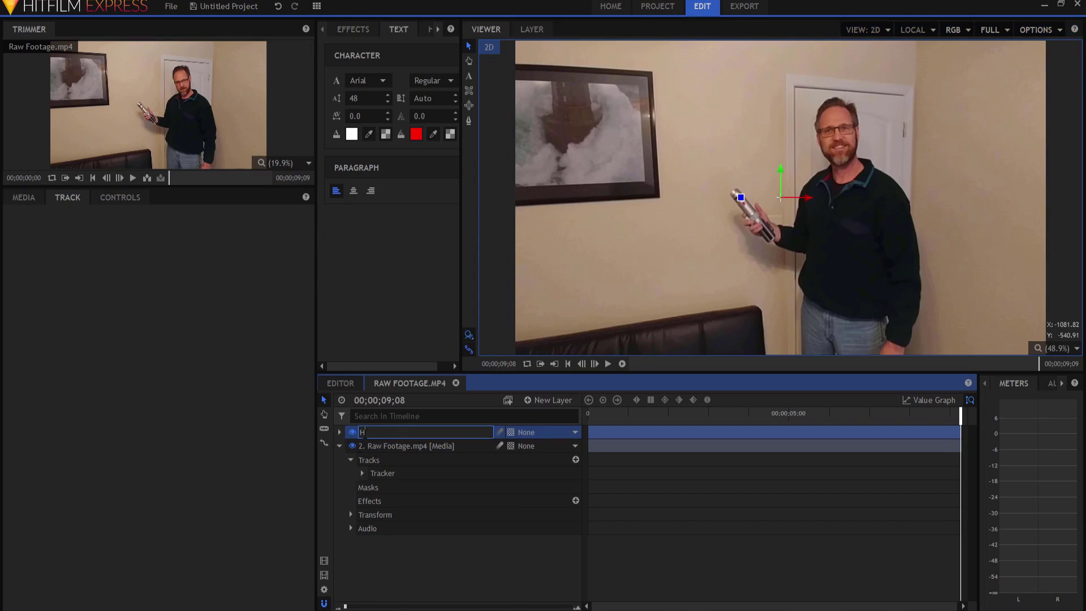
{"action": "type", "text": "ilt"}
{"action": "key", "text": "Return"}
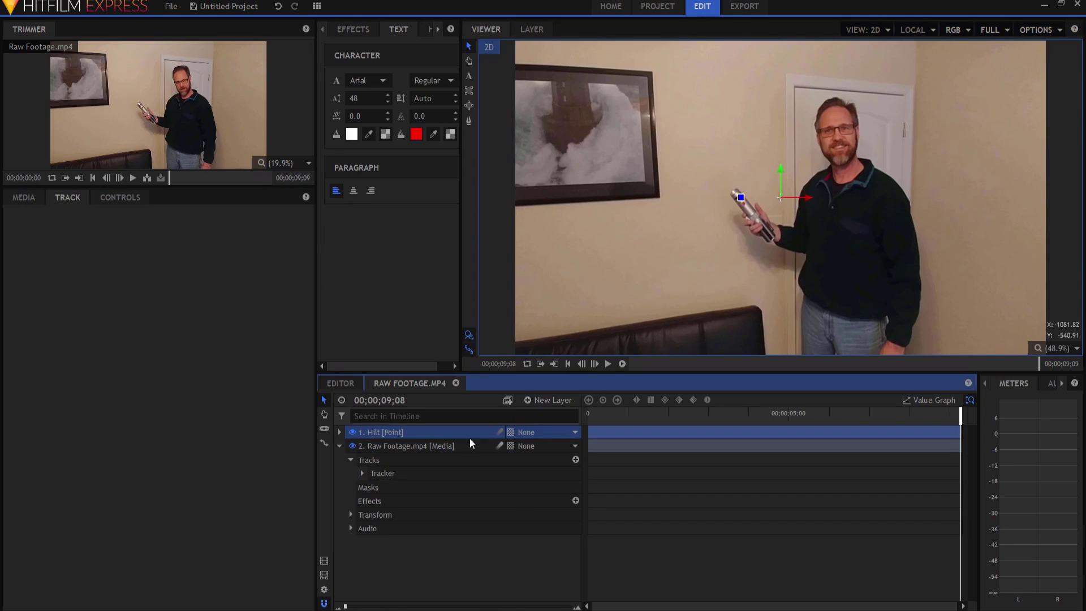
Apply the tracker's position and rotation to the Hilt layer and play to preview.
{"action": "left_click", "coordinate": [568, 364]}
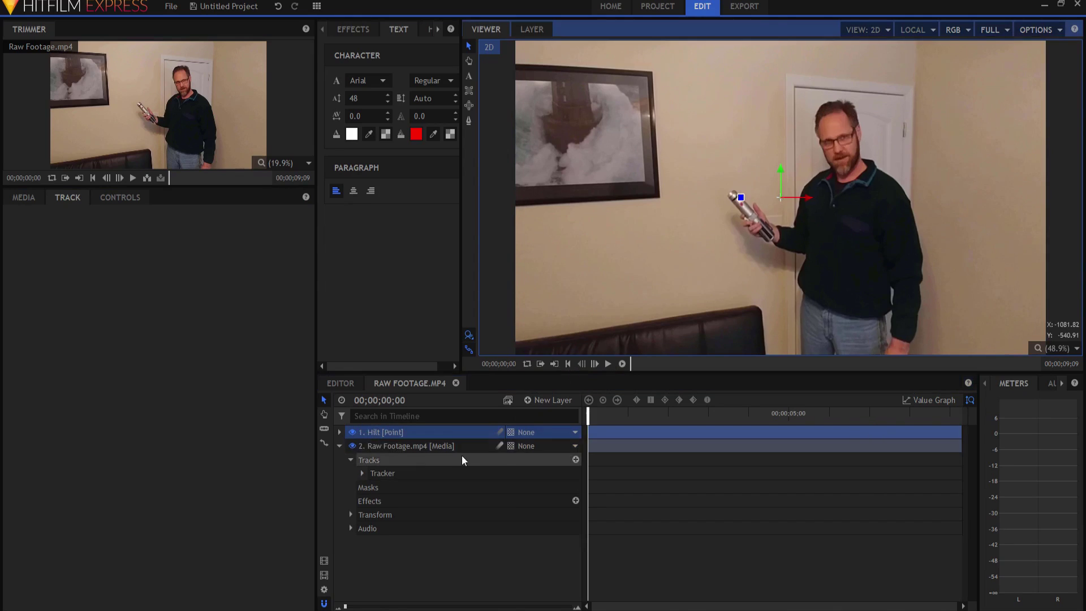
{"action": "left_click", "coordinate": [382, 473]}
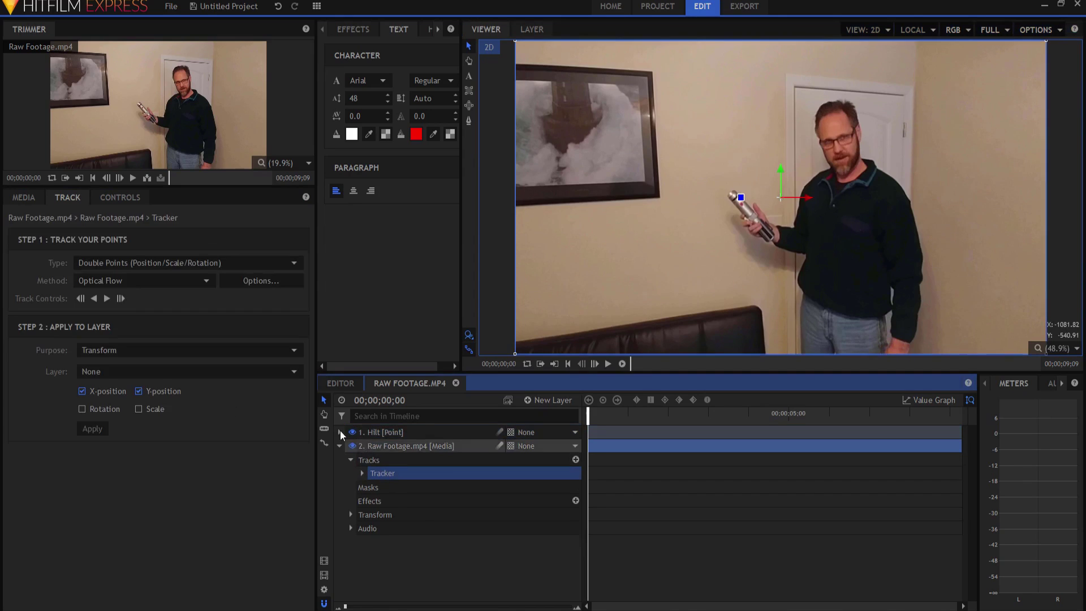
{"action": "left_click", "coordinate": [82, 409]}
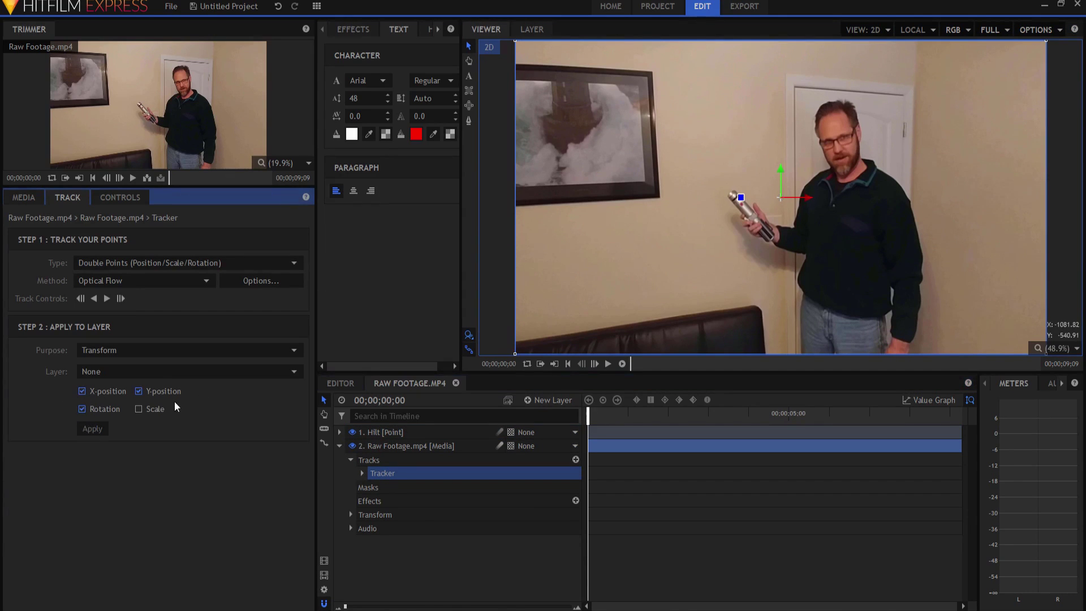
{"action": "left_click", "coordinate": [108, 372]}
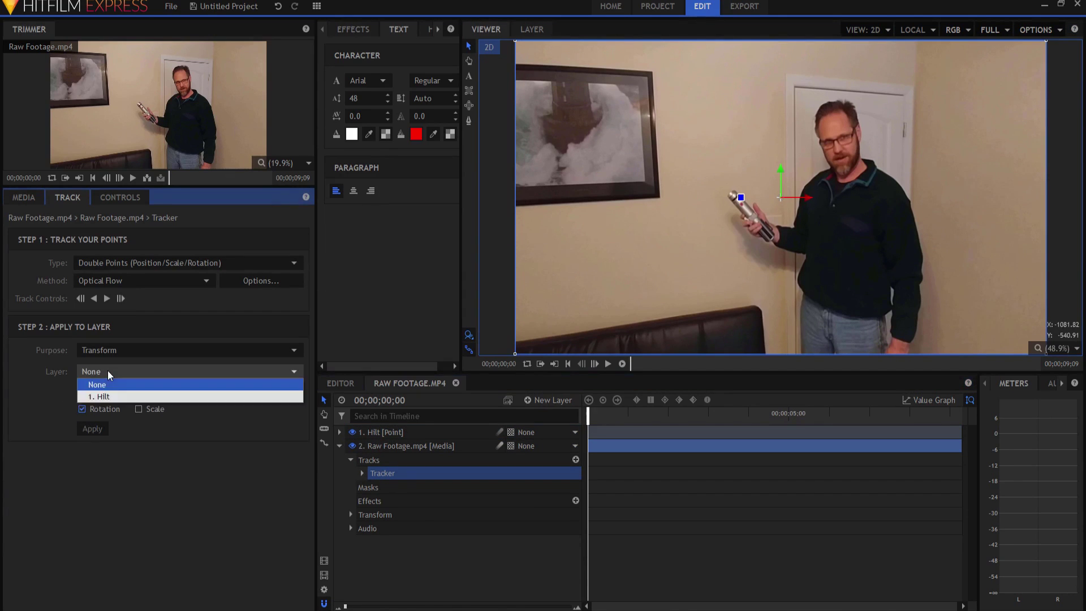
{"action": "left_click", "coordinate": [106, 400]}
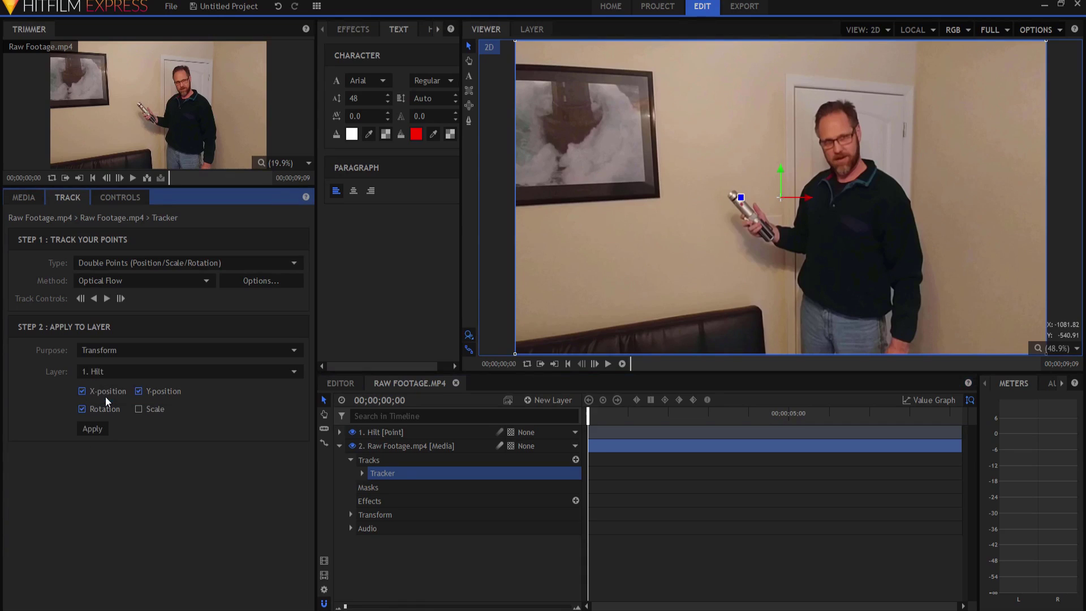
{"action": "left_click", "coordinate": [94, 429]}
{"action": "left_click", "coordinate": [390, 432]}
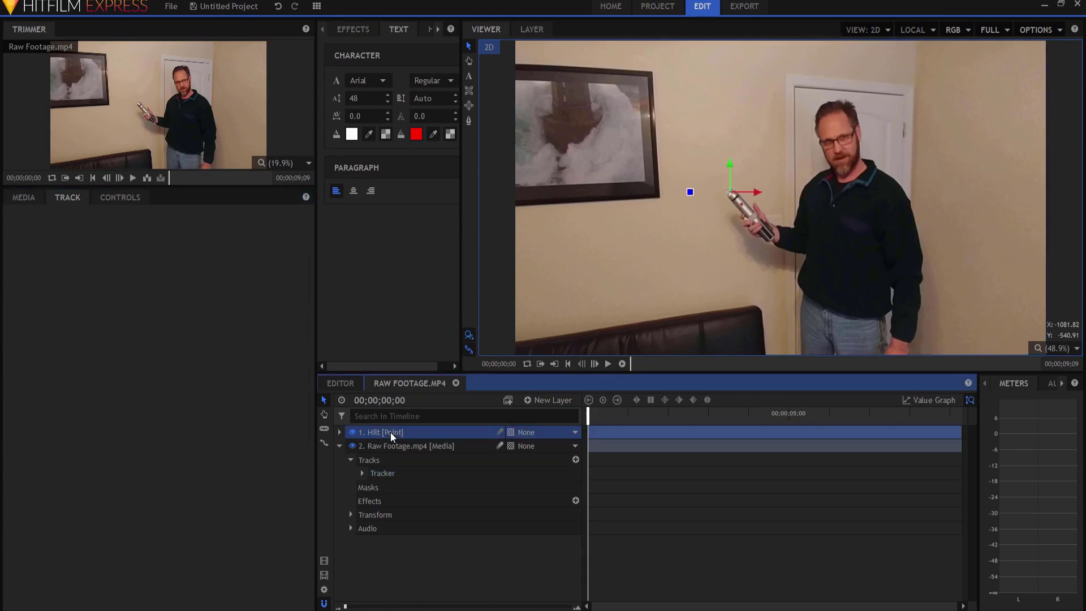
{"action": "left_click", "coordinate": [622, 365]}
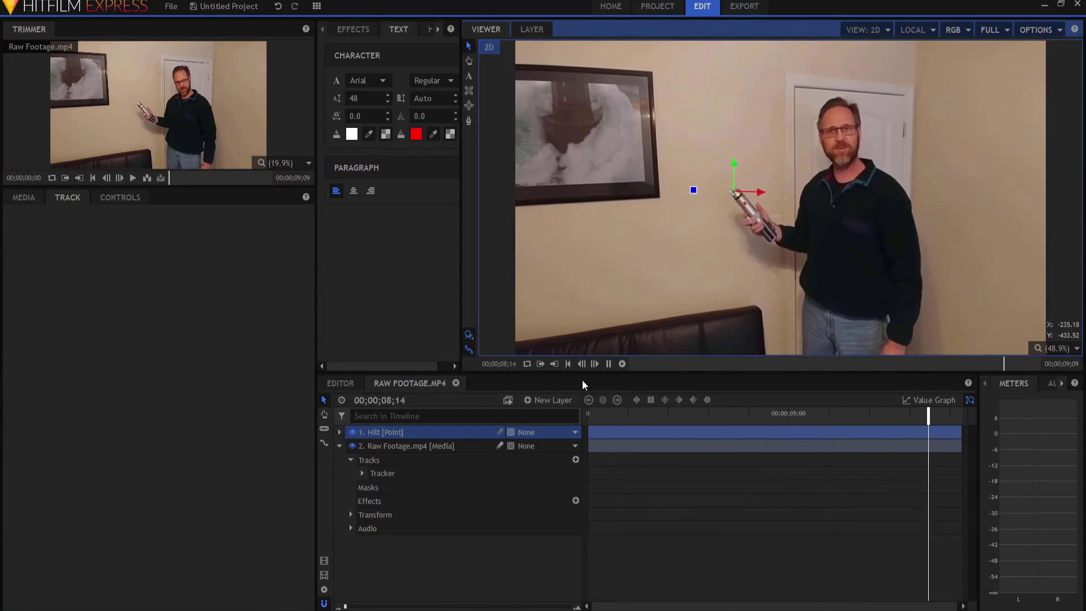
Stop playback, rewind to the start and collapse the footage layer's properties.
{"action": "left_click", "coordinate": [567, 363]}
{"action": "left_click", "coordinate": [441, 554]}
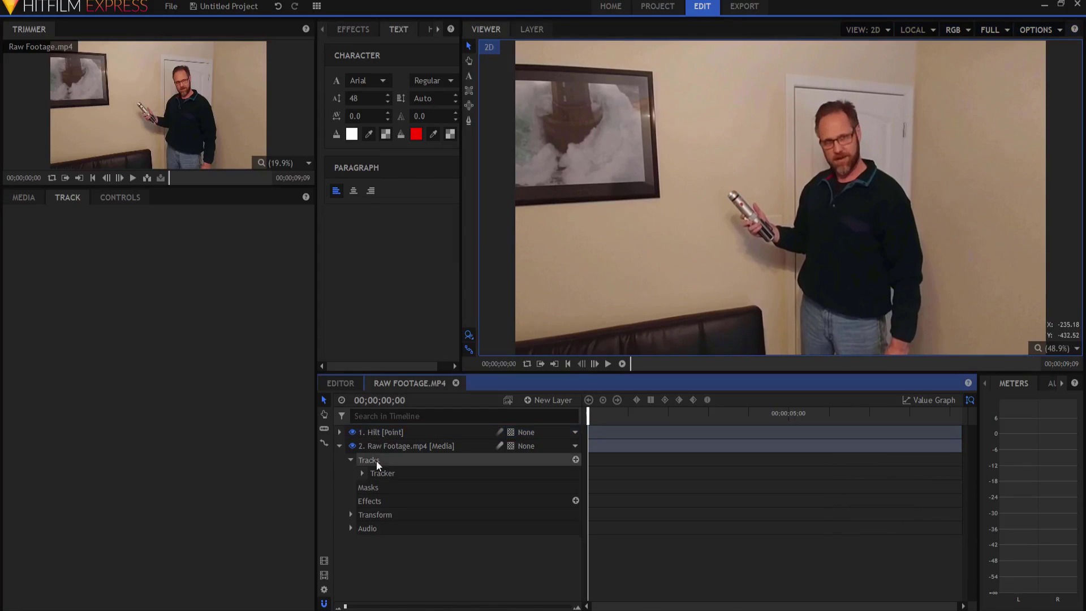
{"action": "left_click", "coordinate": [339, 446]}
Add a point layer named Tip and move it to the picture frame's top edge.
{"action": "left_click", "coordinate": [554, 401]}
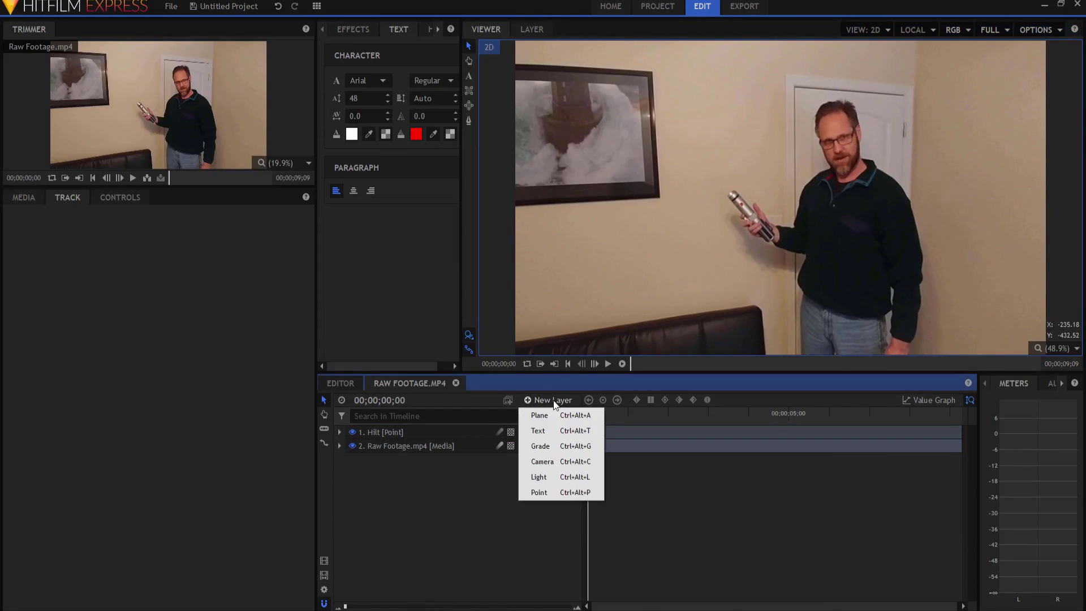
{"action": "left_click", "coordinate": [540, 494]}
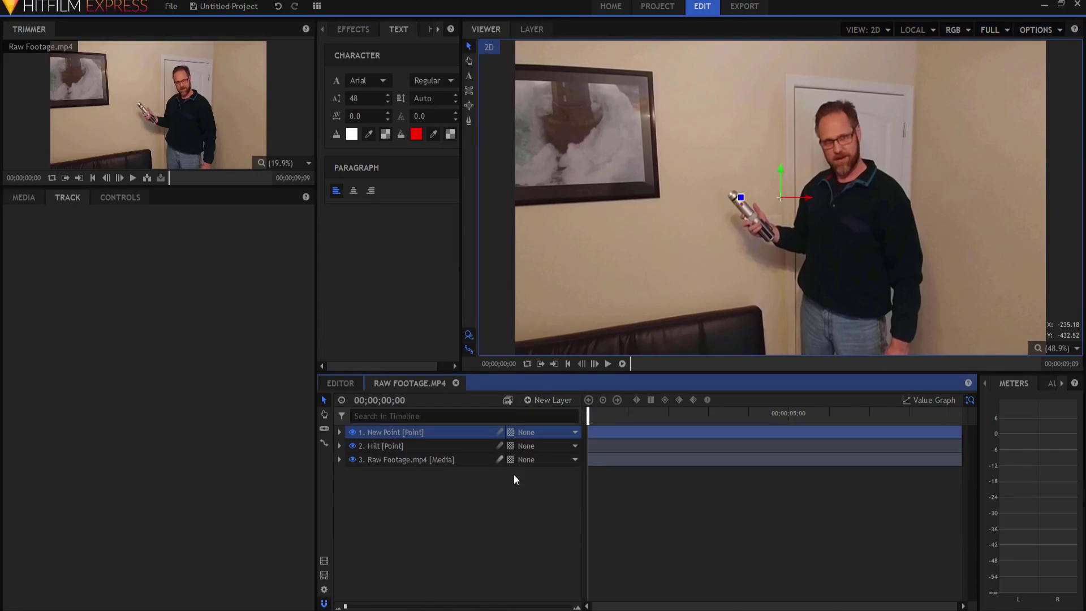
{"action": "double_click", "coordinate": [399, 431]}
{"action": "type", "text": "Ti"}
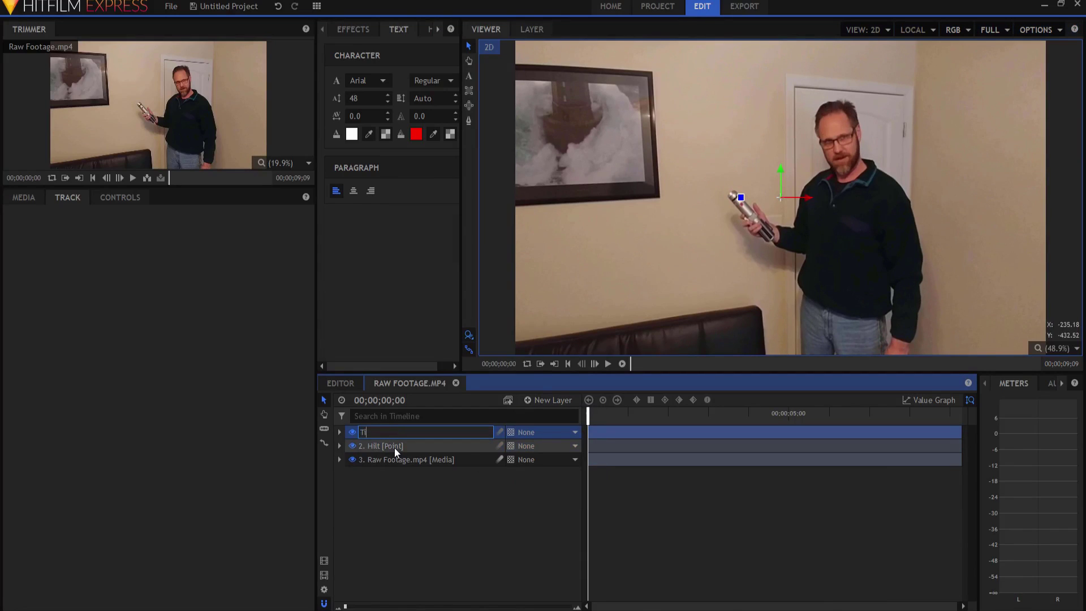
{"action": "type", "text": "p [Point"}
{"action": "key", "text": "Return"}
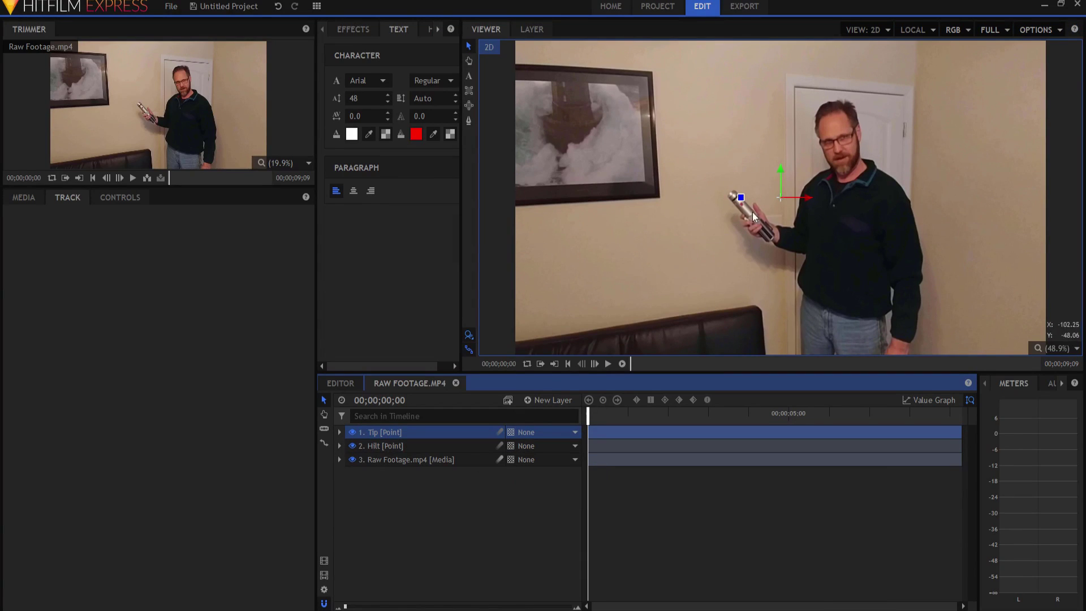
{"action": "left_click_drag", "start_coordinate": [782, 202], "coordinate": [636, 102]}
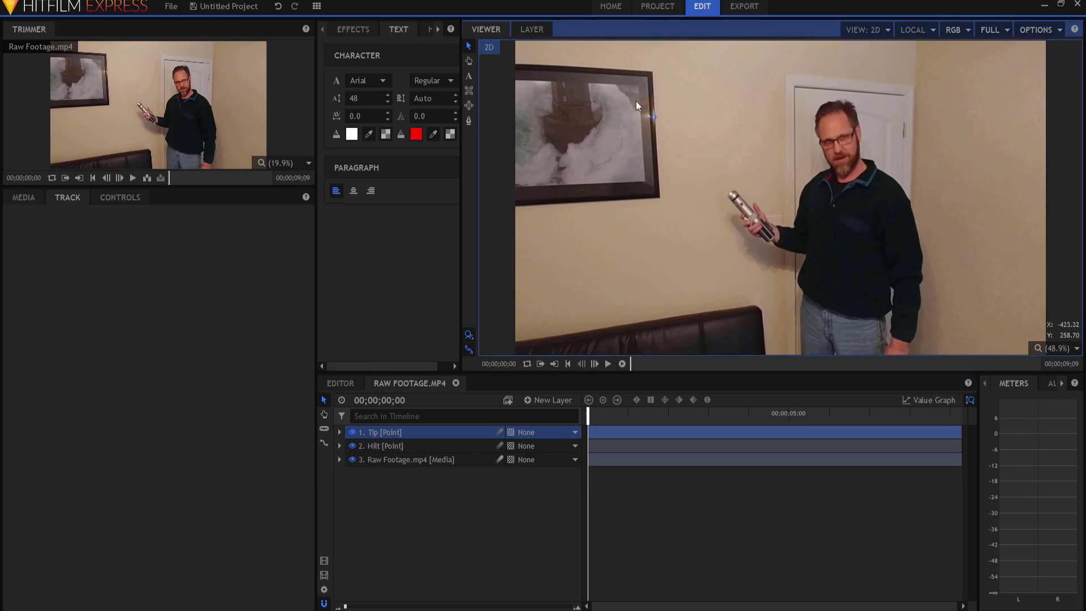
{"action": "left_click", "coordinate": [611, 68]}
{"action": "left_click", "coordinate": [541, 398]}
Add a plane layer named Blade with the Add blend mode.
{"action": "left_click", "coordinate": [535, 412]}
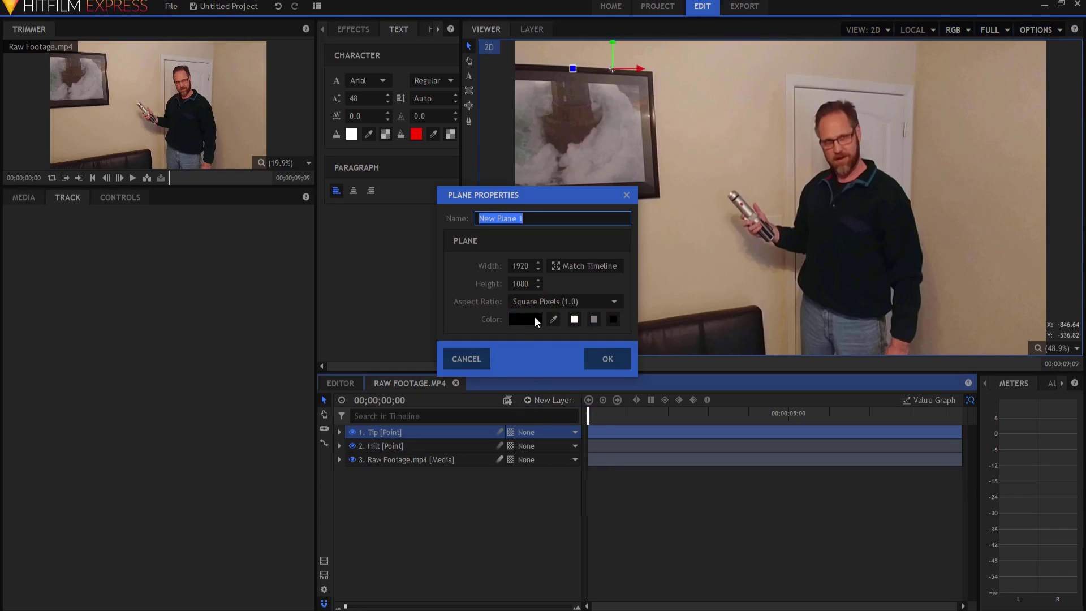
{"action": "type", "text": "Blade"}
{"action": "key", "text": "Return"}
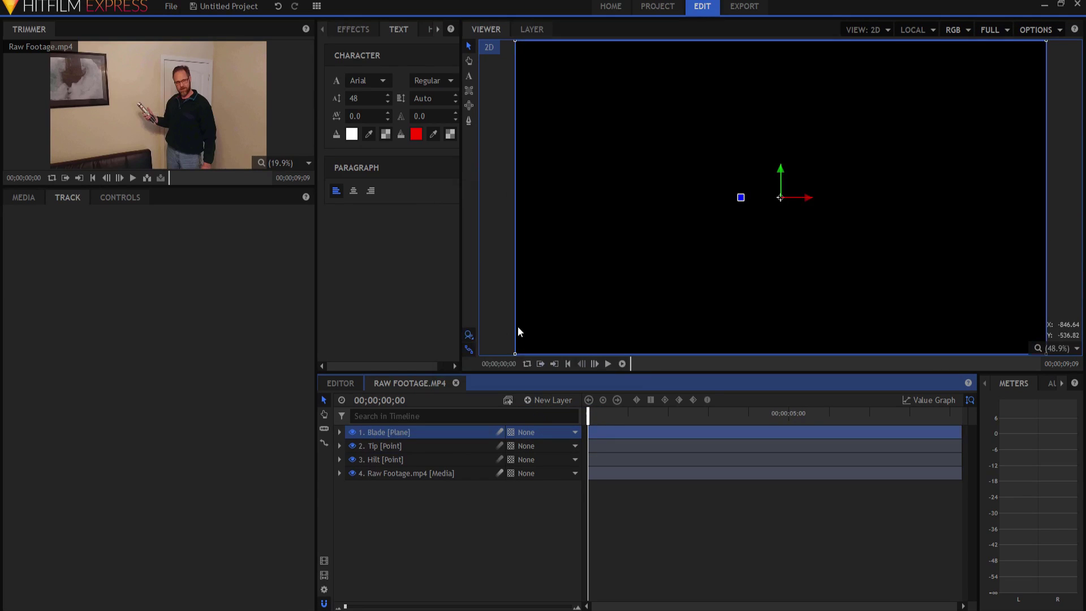
{"action": "right_click", "coordinate": [390, 433]}
{"action": "mouse_move", "coordinate": [425, 146]}
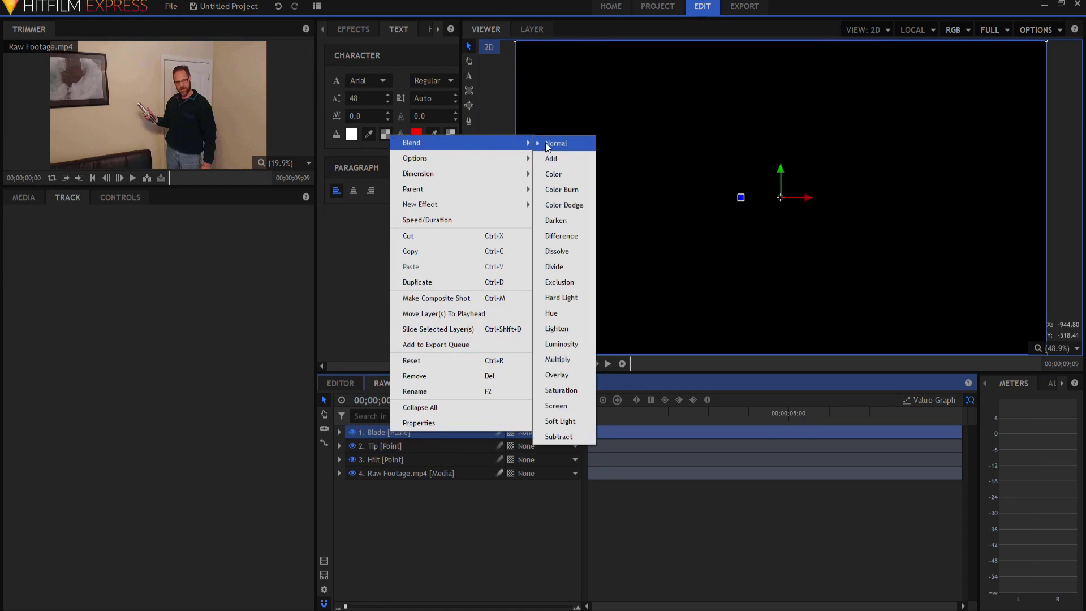
{"action": "left_click", "coordinate": [552, 159]}
Apply the Lightsword (2-Point Auto) effect to the Blade layer.
{"action": "left_click", "coordinate": [353, 30]}
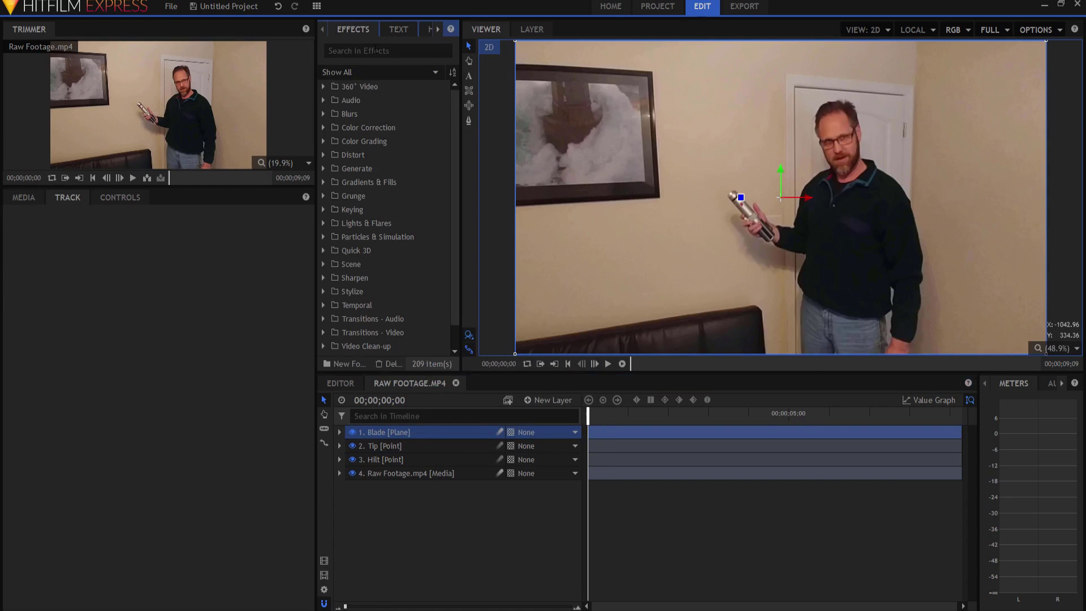
{"action": "left_click", "coordinate": [375, 50]}
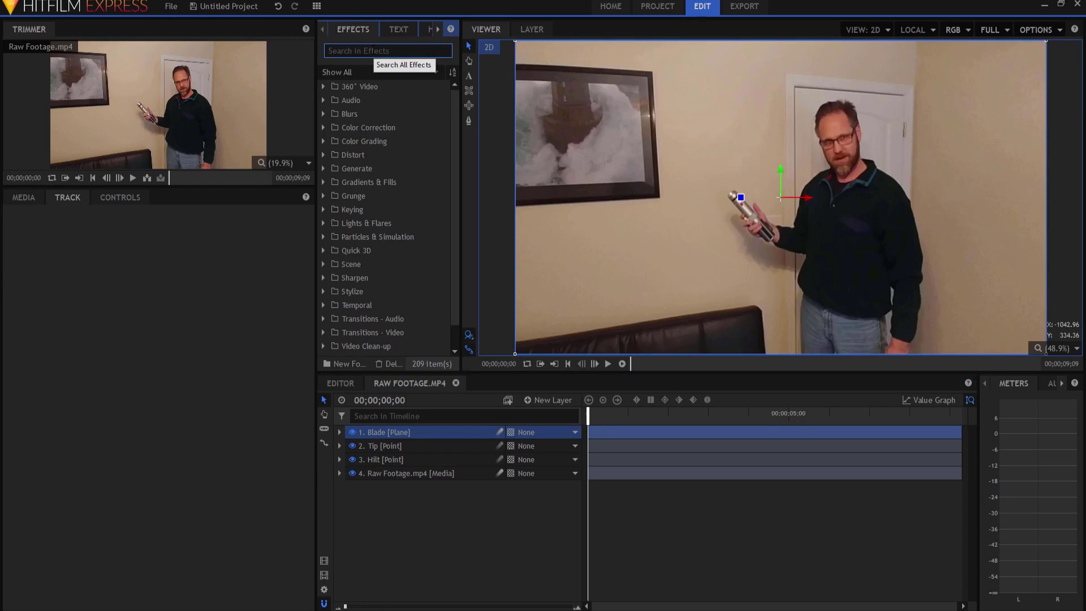
{"action": "type", "text": "light"}
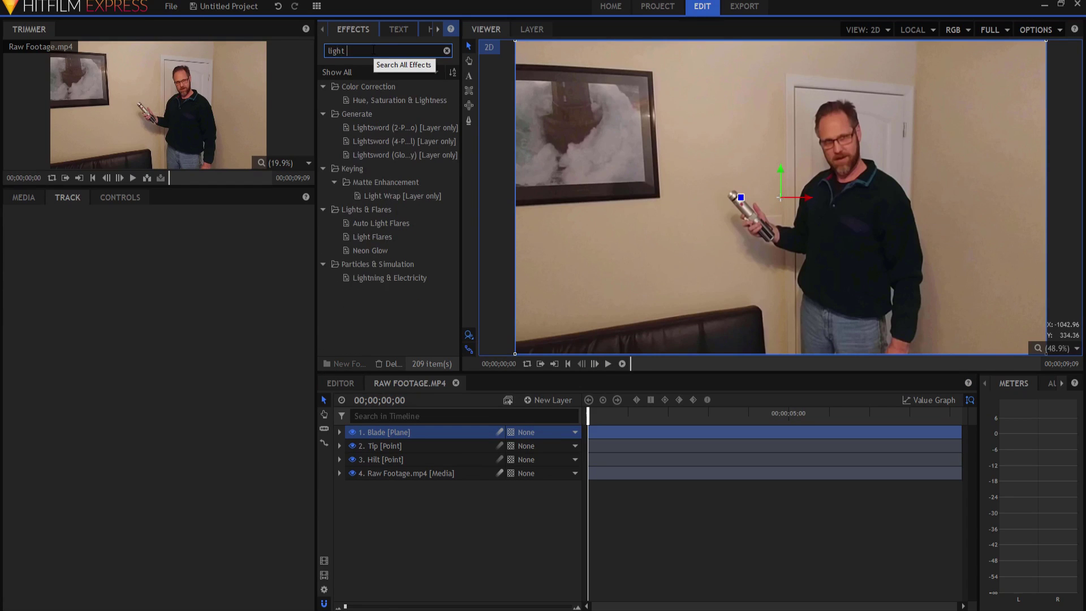
{"action": "type", "text": "sw"}
{"action": "left_click_drag", "start_coordinate": [380, 100], "coordinate": [390, 432]}
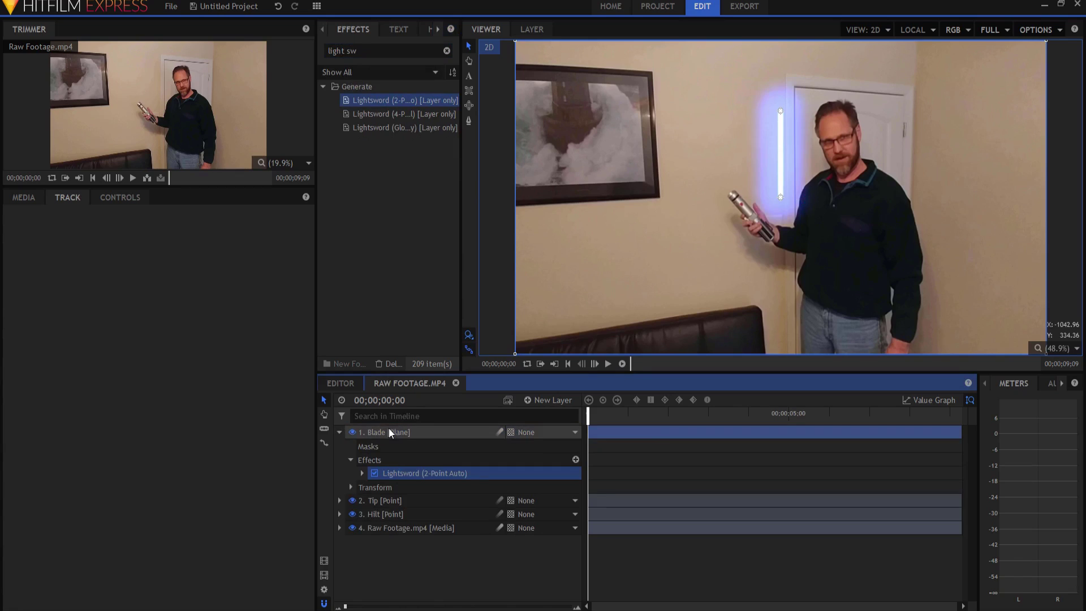
Link the Lightsword Hilt Position to the Hilt point layer.
{"action": "left_click", "coordinate": [362, 473]}
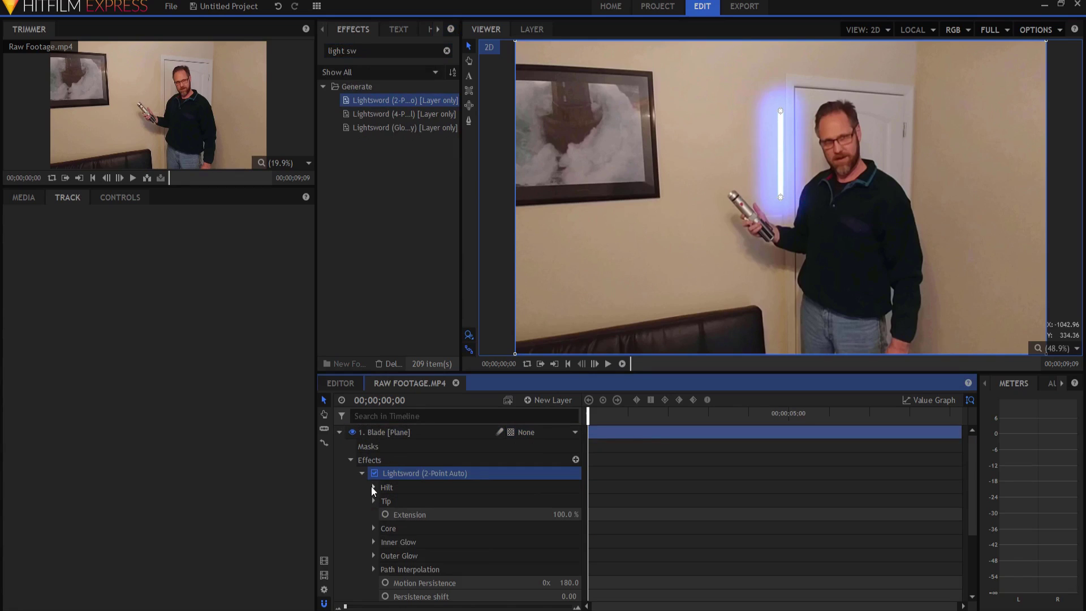
{"action": "left_click", "coordinate": [372, 487]}
{"action": "left_click", "coordinate": [478, 501]}
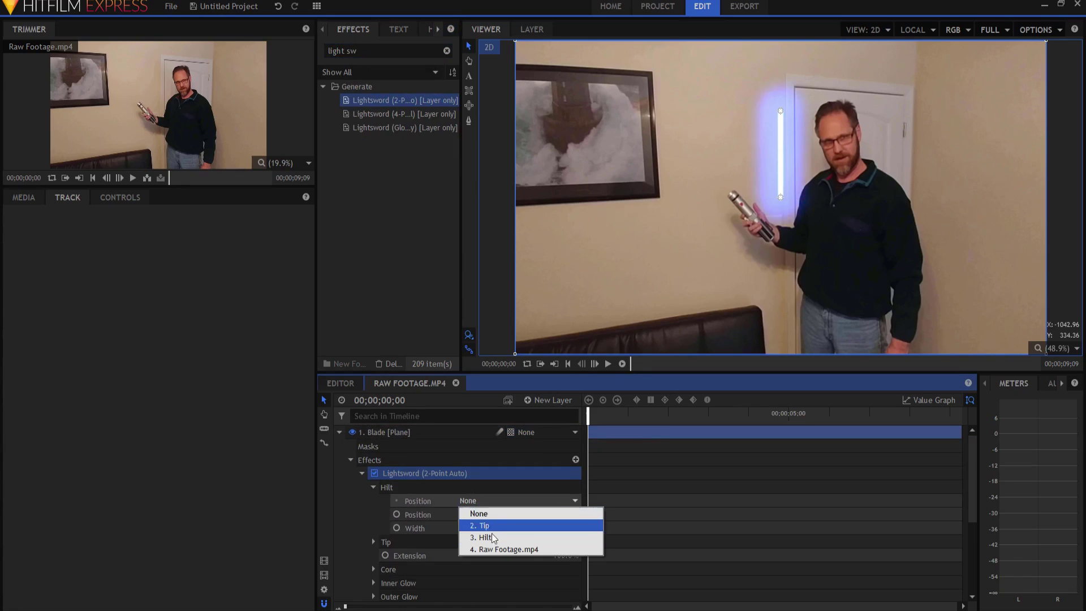
{"action": "left_click", "coordinate": [484, 537]}
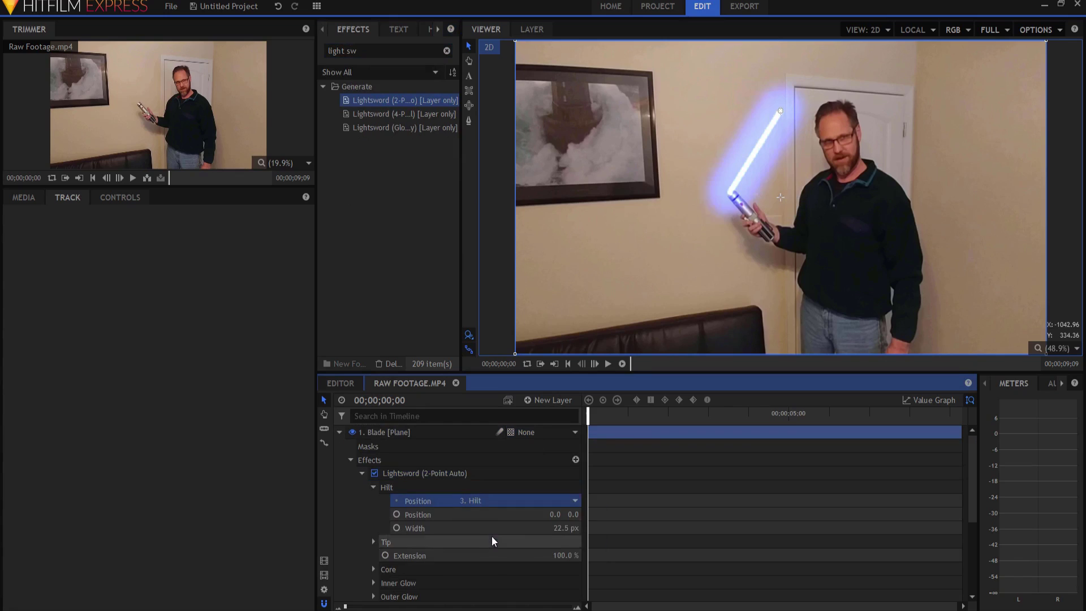
{"action": "left_click", "coordinate": [362, 473]}
Link the Tip Position to the Tip point with a 0 offset and collapse the Blade layer.
{"action": "left_click", "coordinate": [358, 474]}
{"action": "left_click", "coordinate": [373, 486]}
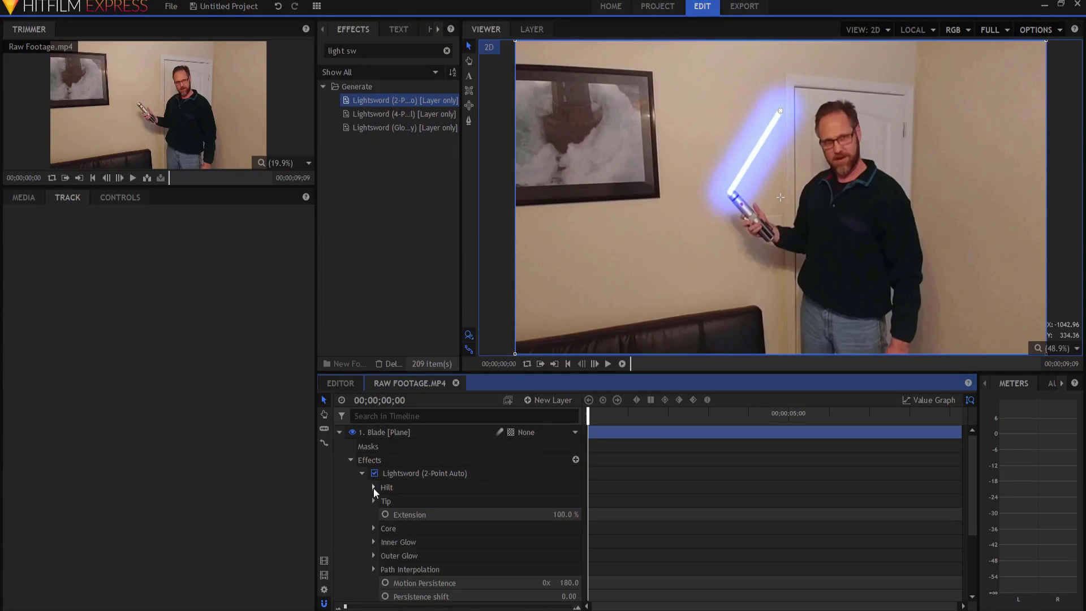
{"action": "left_click", "coordinate": [373, 500]}
{"action": "left_click", "coordinate": [493, 514]}
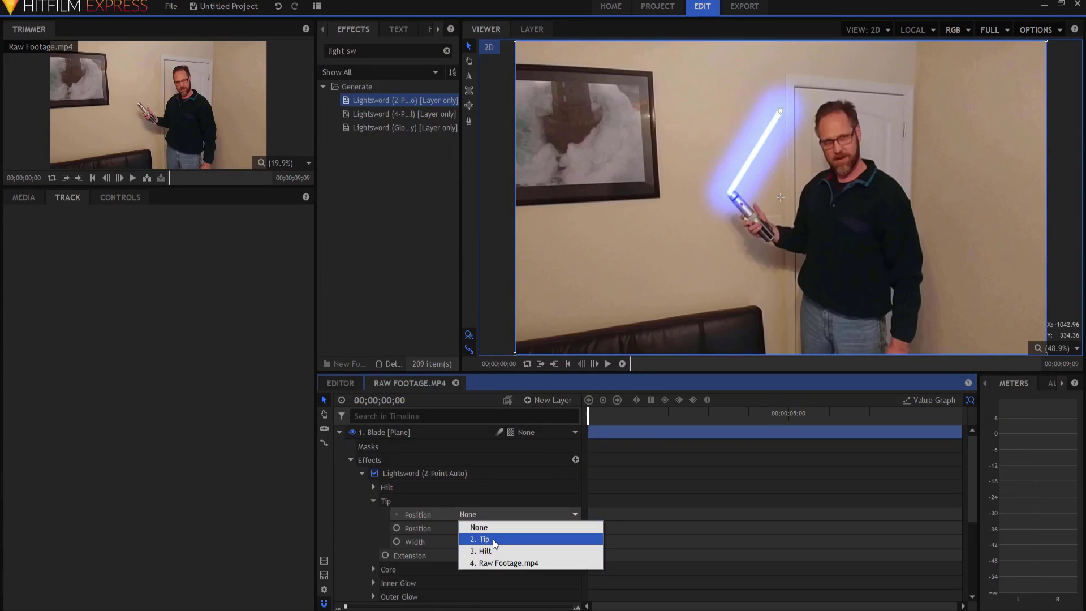
{"action": "left_click", "coordinate": [494, 544]}
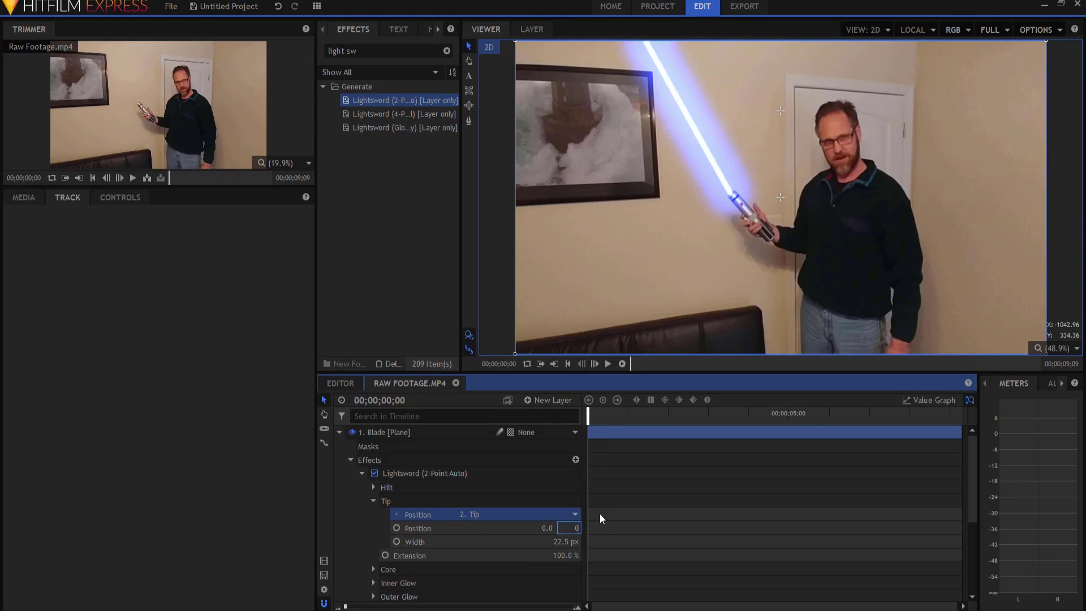
{"action": "type", "text": "0"}
{"action": "key", "text": "Return"}
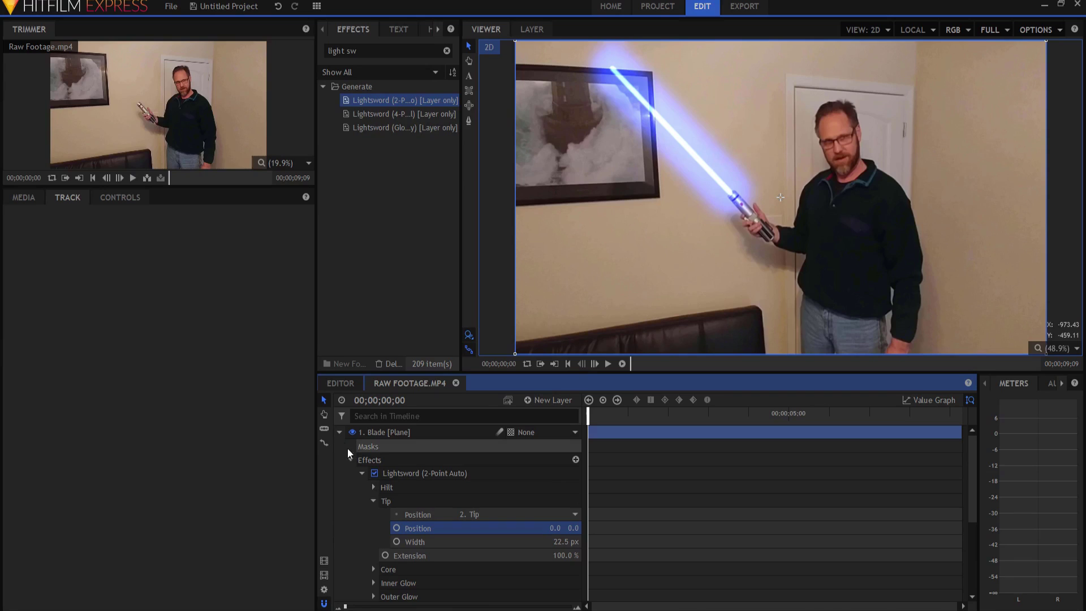
{"action": "left_click", "coordinate": [339, 433]}
{"action": "left_click", "coordinate": [382, 447]}
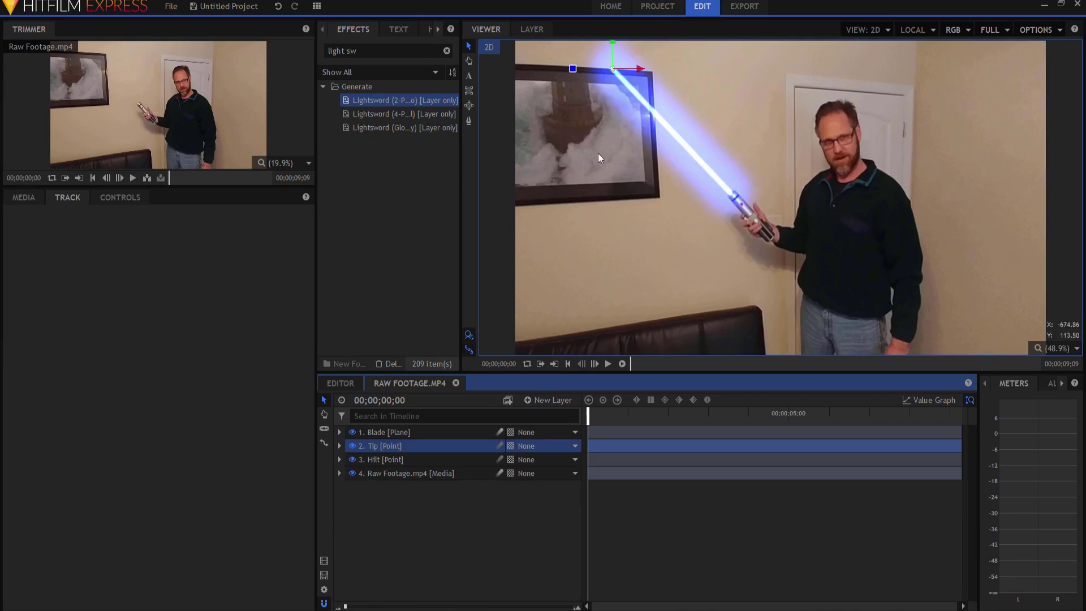
Raise the Tip point to lengthen the blade and set its parent to 3. Hilt.
{"action": "left_click", "coordinate": [610, 69]}
{"action": "left_click_drag", "start_coordinate": [612, 61], "coordinate": [611, 57]}
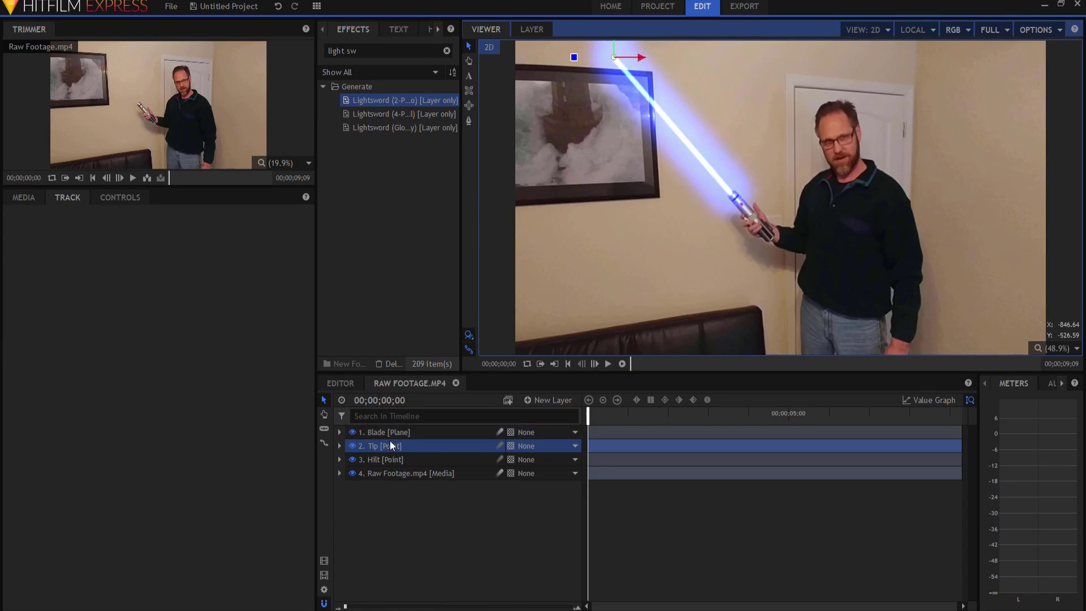
{"action": "left_click", "coordinate": [536, 447]}
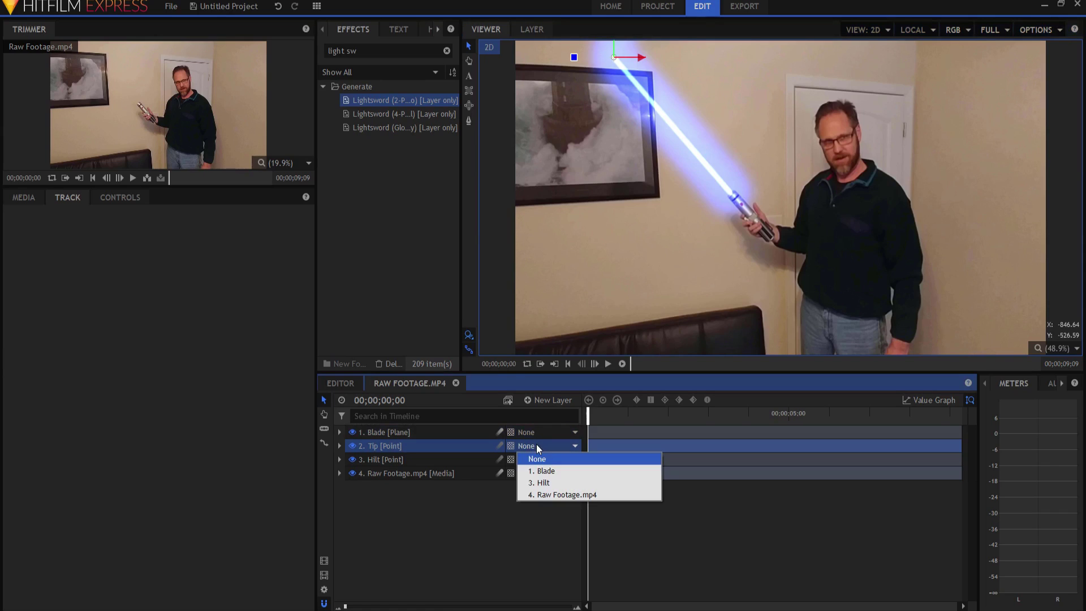
{"action": "left_click", "coordinate": [547, 484]}
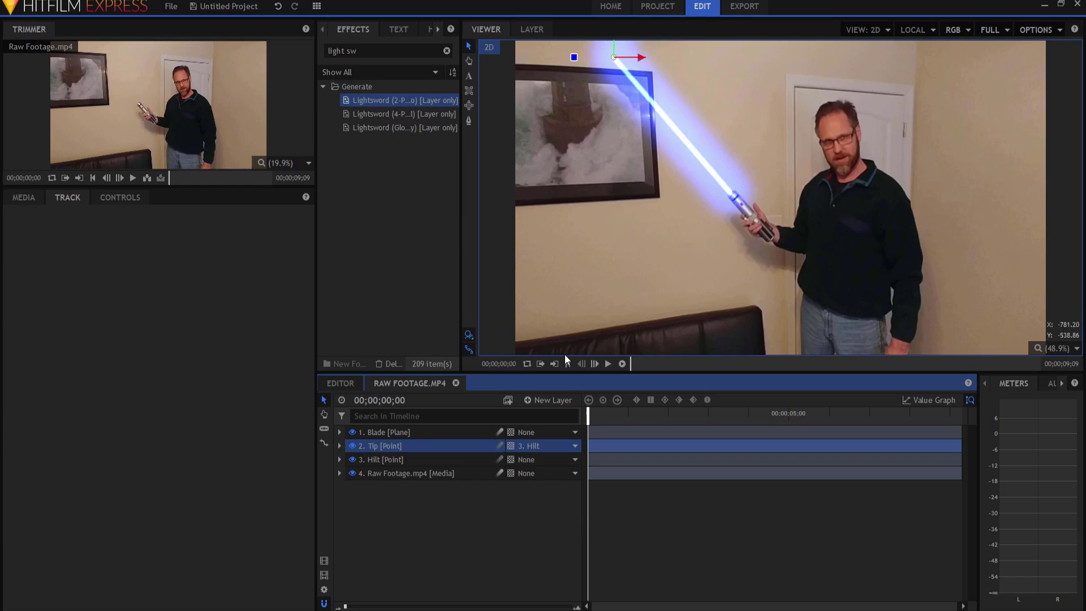
{"action": "left_click", "coordinate": [381, 432]}
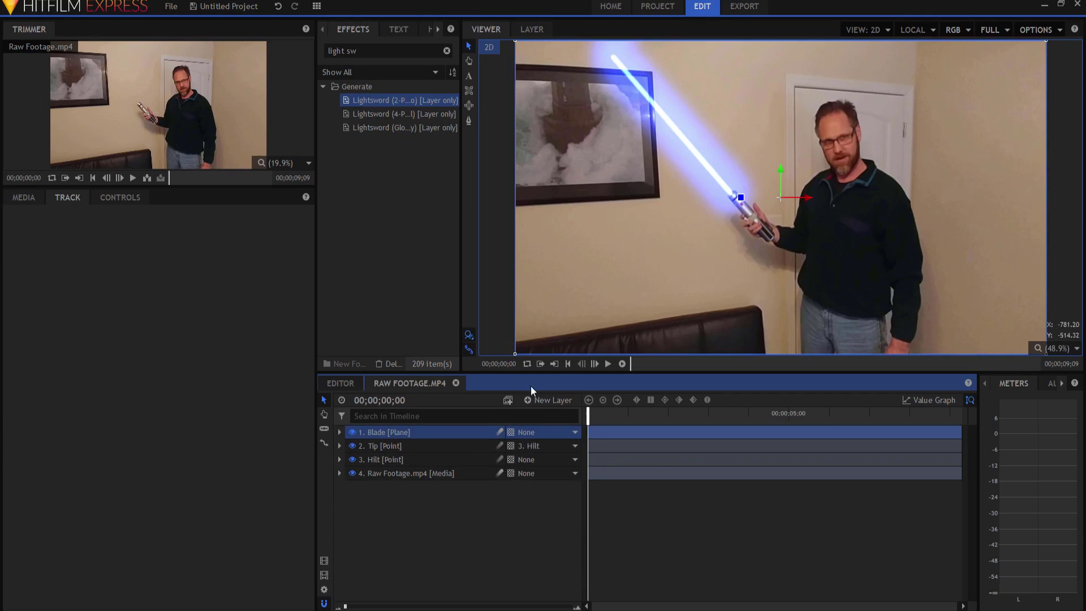
Start keyframing the blade's Extension with 0% at the first frame.
{"action": "left_click", "coordinate": [340, 433]}
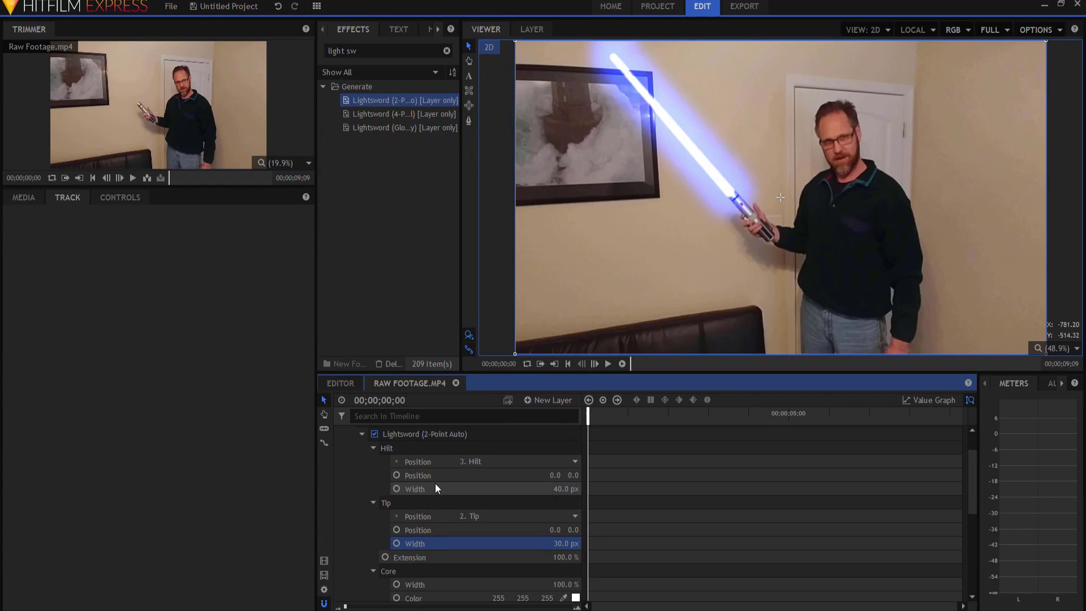
{"action": "left_click", "coordinate": [386, 558]}
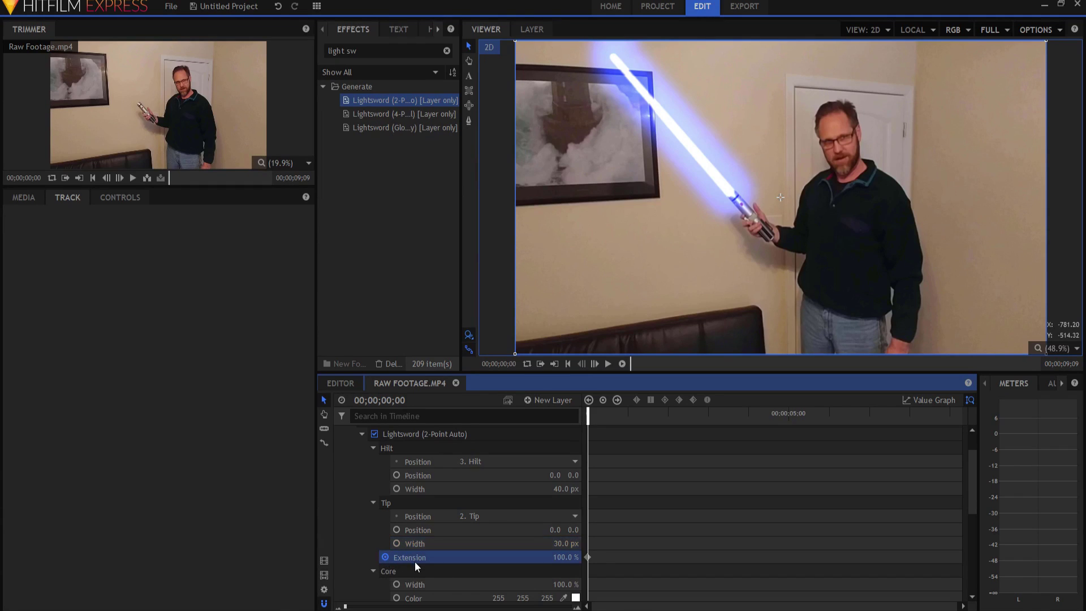
{"action": "left_click", "coordinate": [558, 557]}
{"action": "type", "text": "0"}
{"action": "key", "text": "Return"}
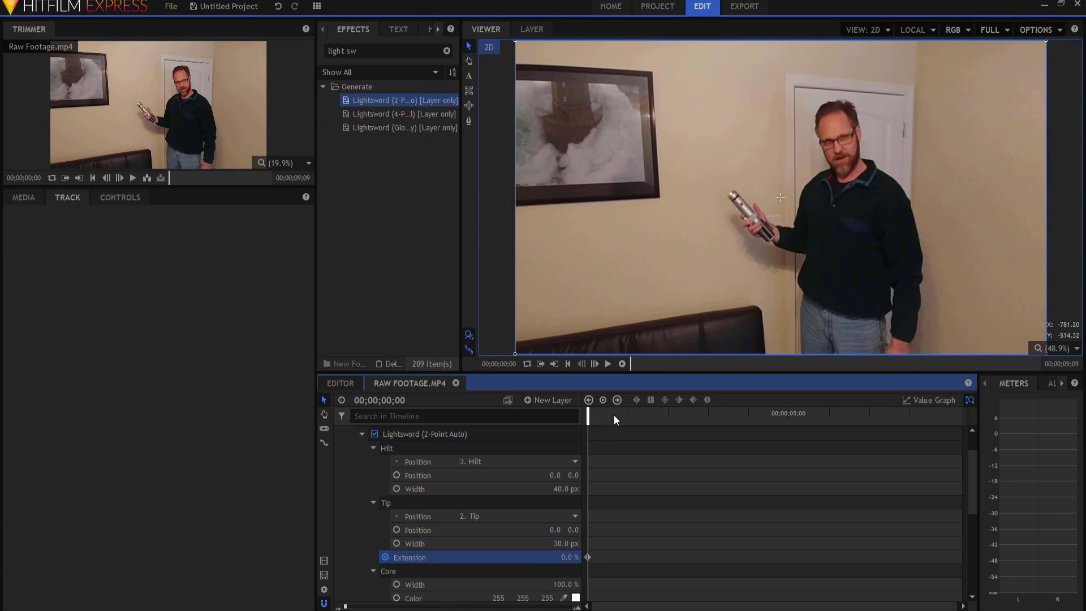
Add a 100% Extension keyframe at two seconds and make it a bezier keyframe.
{"action": "left_click", "coordinate": [667, 415]}
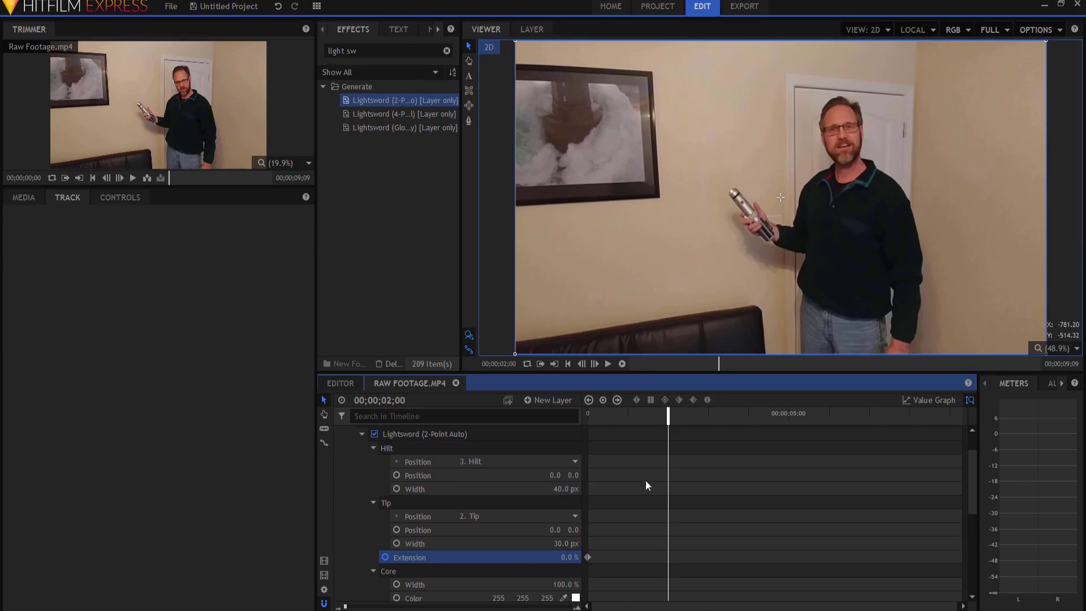
{"action": "left_click", "coordinate": [564, 557]}
{"action": "type", "text": "100"}
{"action": "key", "text": "Return"}
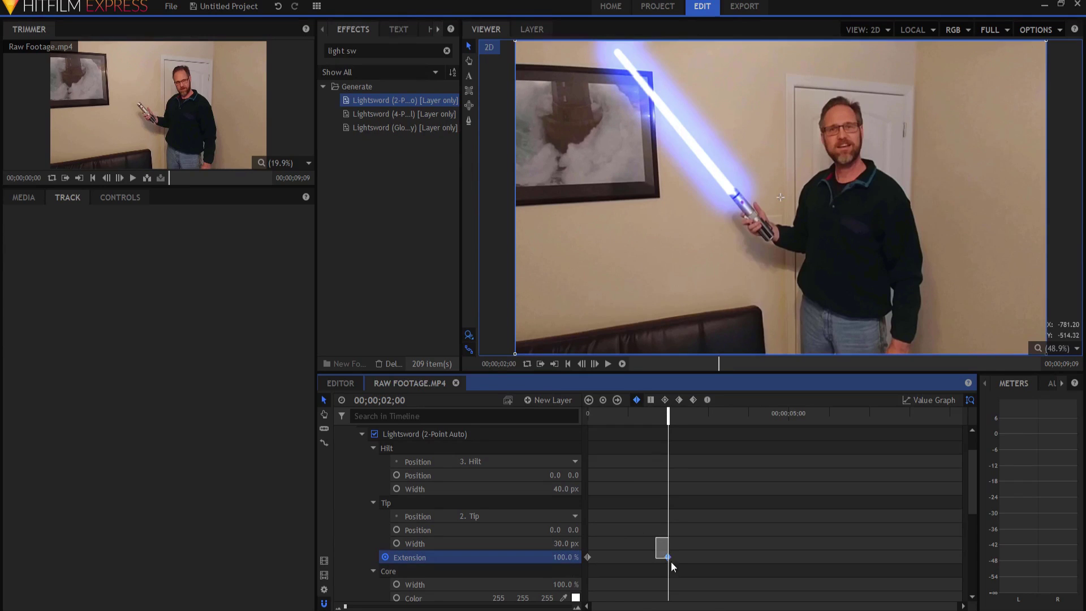
{"action": "left_click", "coordinate": [707, 400]}
Drag the Extension curve's bezier handle left in the Value Graph so the blade extends faster.
{"action": "left_click", "coordinate": [933, 401]}
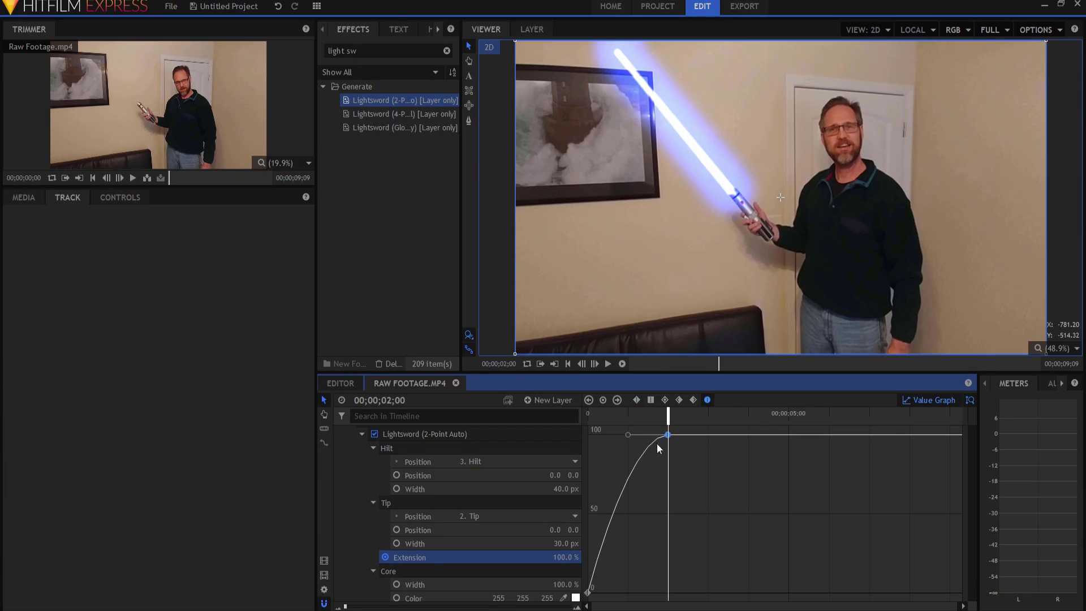
{"action": "left_click_drag", "start_coordinate": [628, 434], "coordinate": [587, 438]}
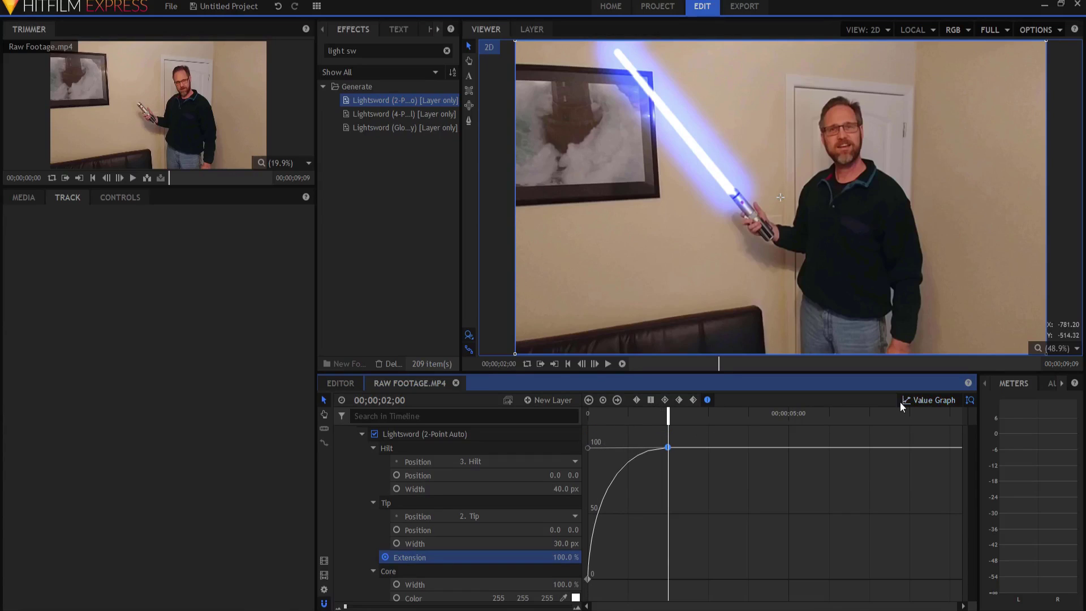
{"action": "left_click", "coordinate": [925, 400]}
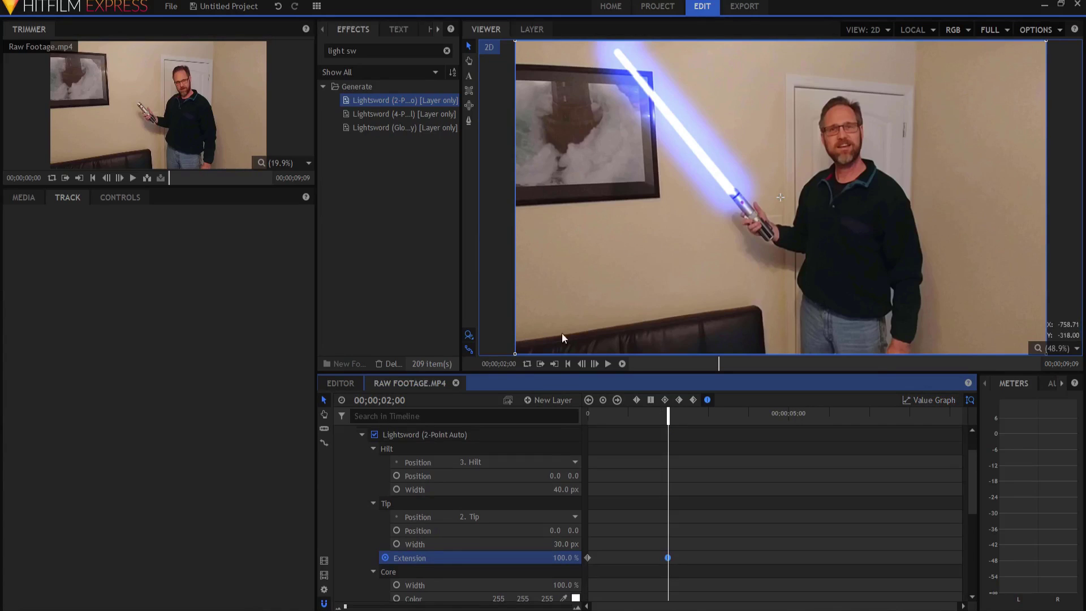
Collapse the Blade layer and play back the blade igniting from the hilt, then rewind.
{"action": "left_click", "coordinate": [568, 364]}
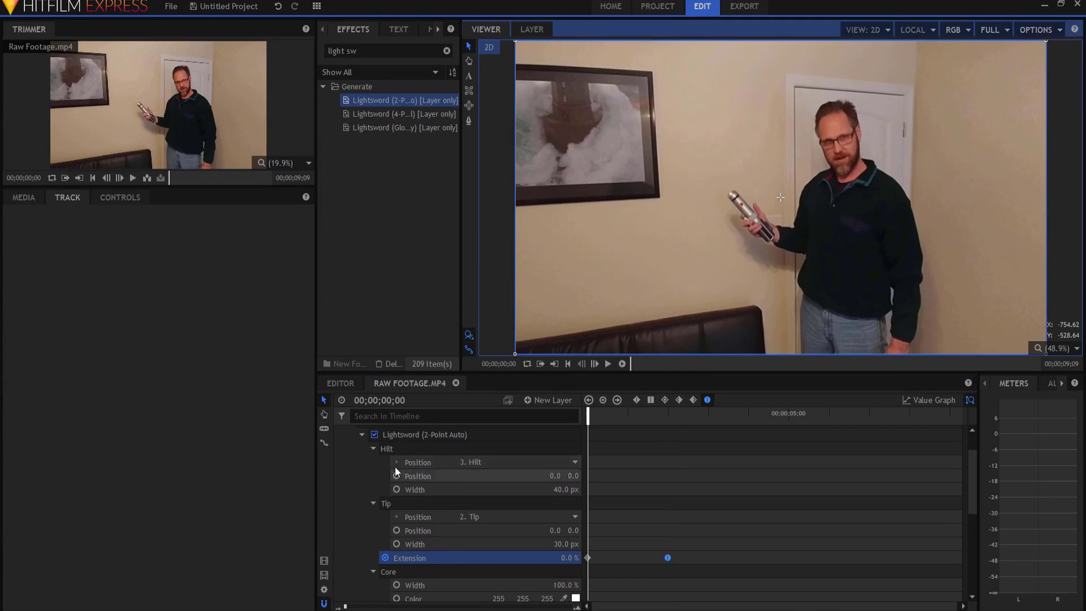
{"action": "scroll", "coordinate": [382, 501], "scroll_direction": "up", "scroll_amount": 3}
{"action": "left_click", "coordinate": [339, 446]}
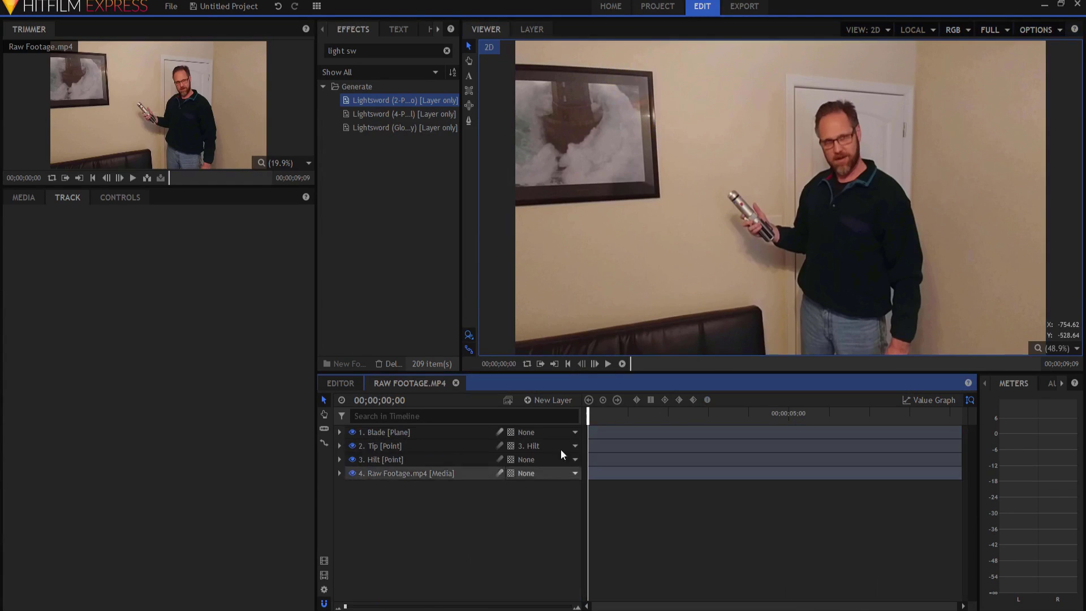
{"action": "left_click", "coordinate": [606, 363]}
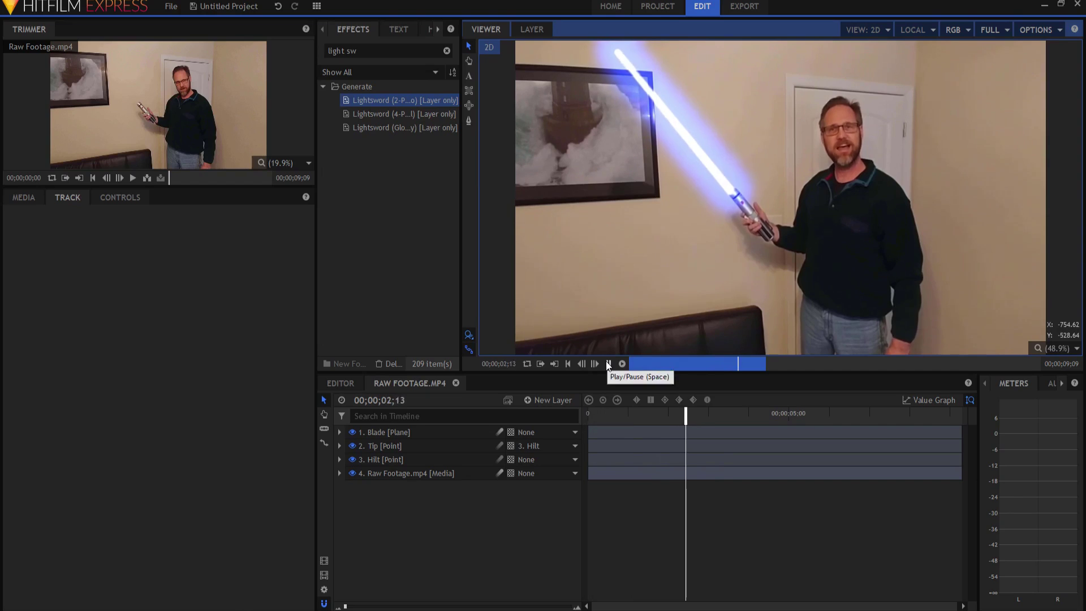
{"action": "left_click", "coordinate": [568, 363]}
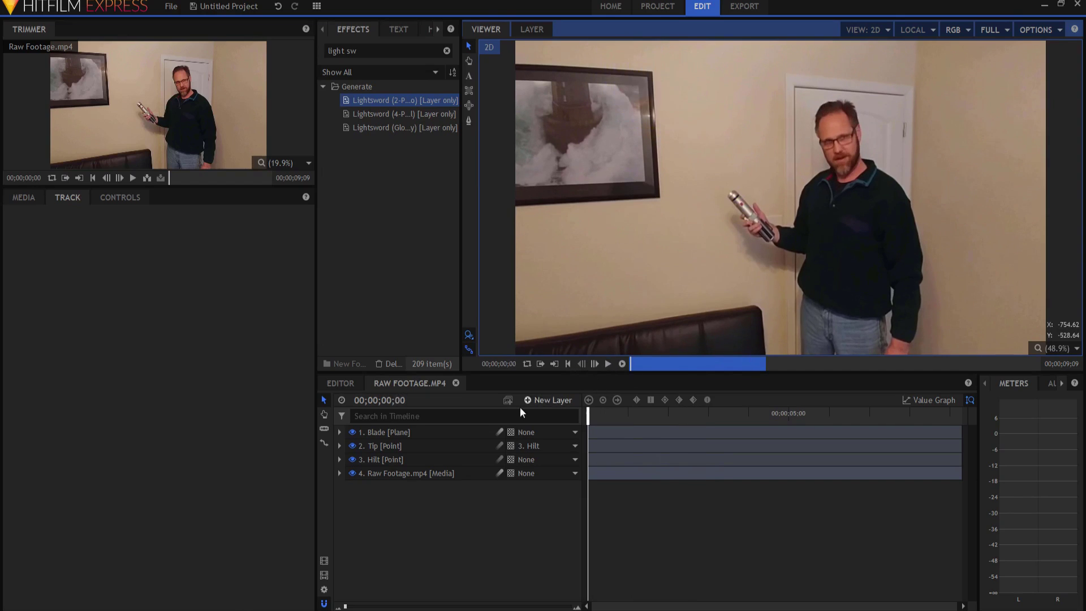
{"action": "left_click", "coordinate": [398, 47]}
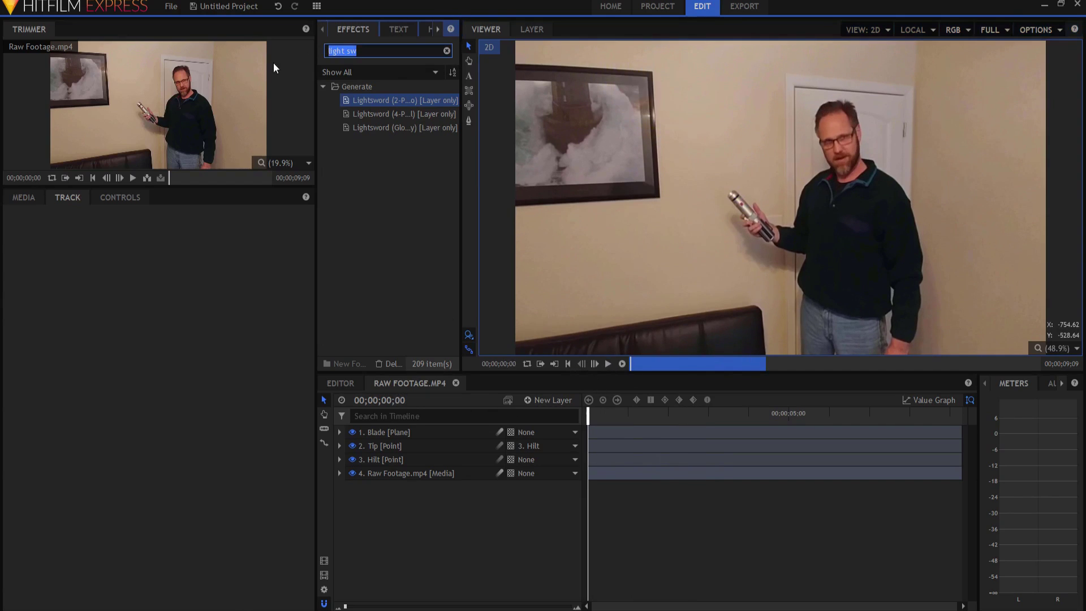
Apply the Light Flares effect to the Blade layer and order it above Lightsword.
{"action": "type", "text": "light f"}
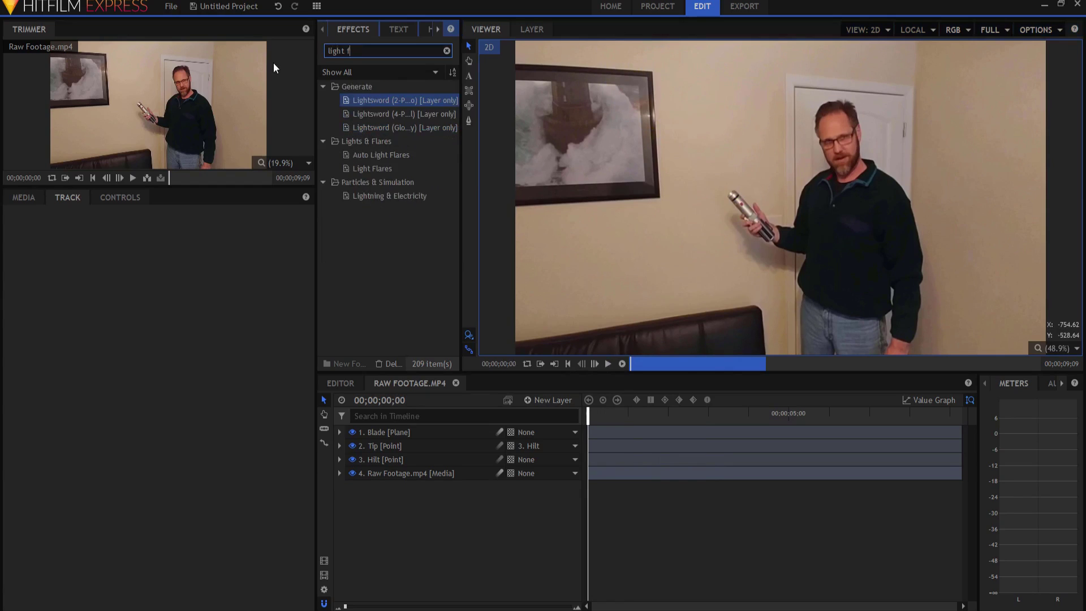
{"action": "type", "text": "la"}
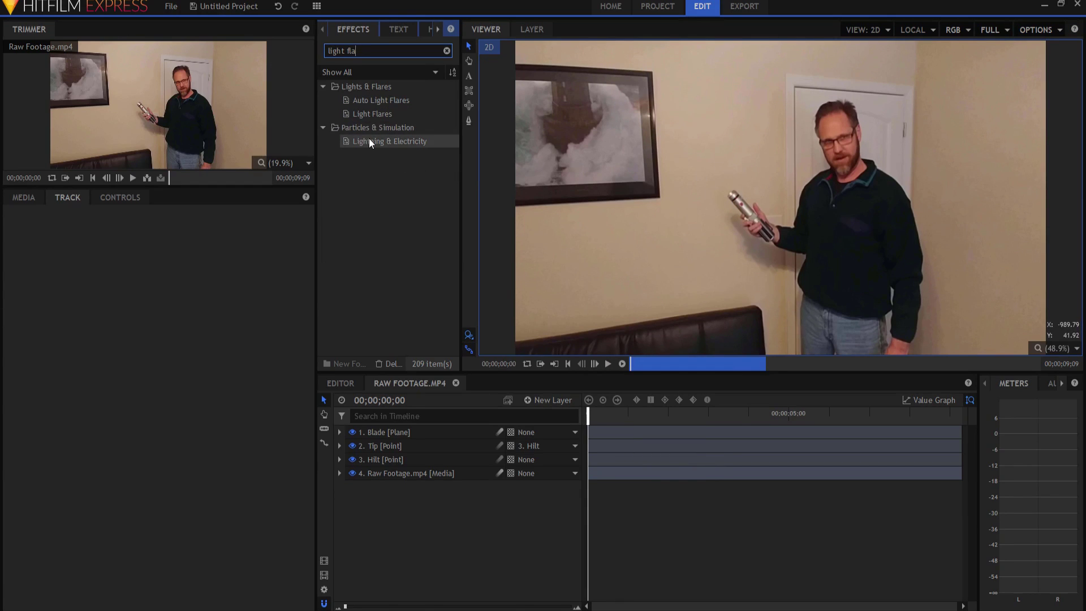
{"action": "left_click_drag", "start_coordinate": [368, 113], "coordinate": [387, 436]}
{"action": "scroll", "coordinate": [377, 483], "scroll_direction": "up", "scroll_amount": 5}
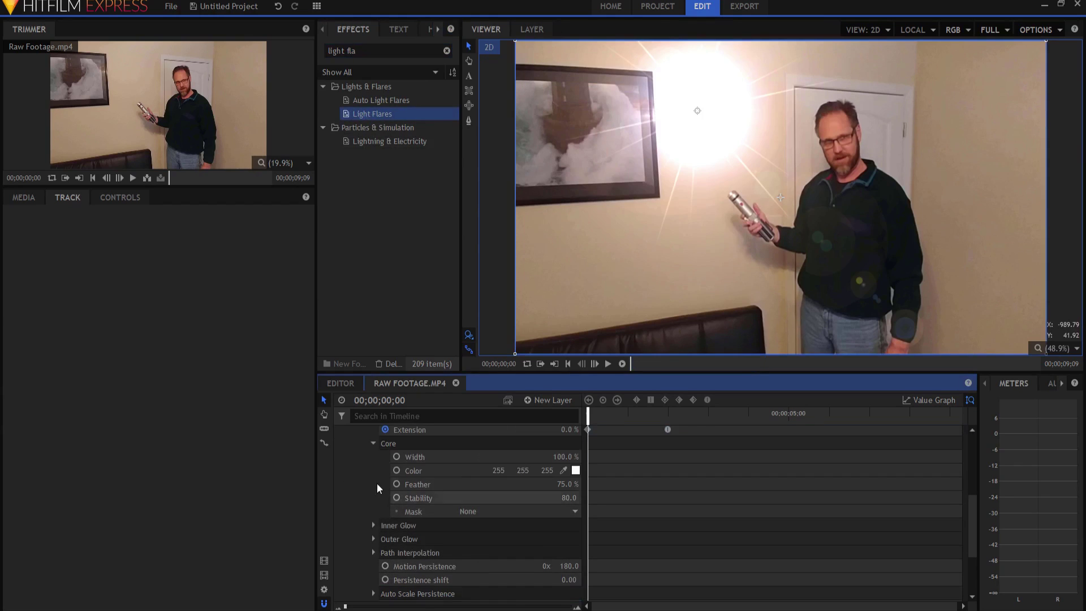
{"action": "scroll", "coordinate": [362, 461], "scroll_direction": "up", "scroll_amount": 2}
{"action": "left_click", "coordinate": [362, 472]}
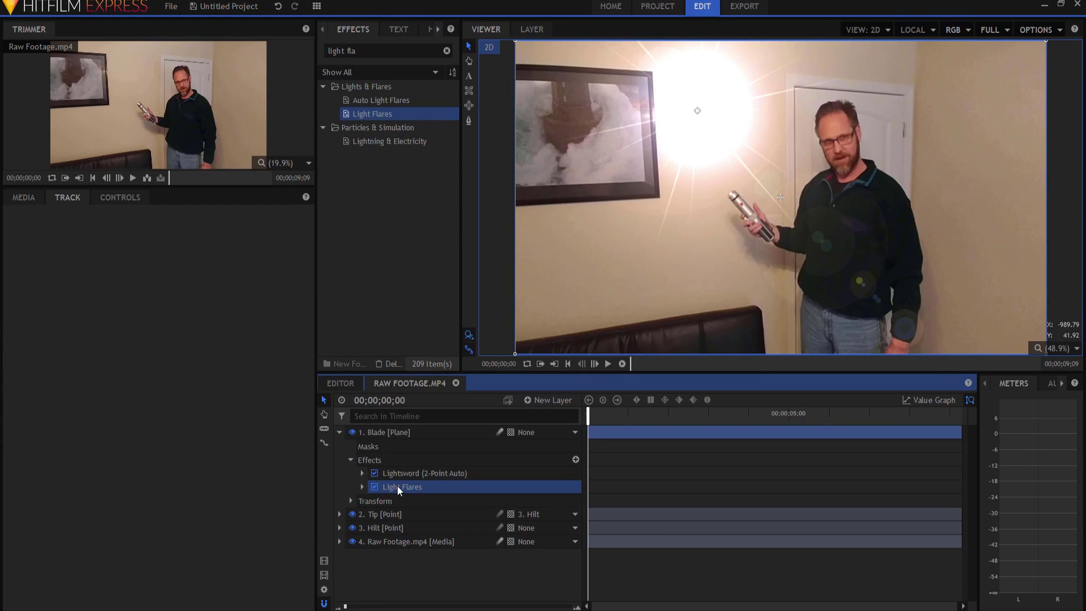
{"action": "left_click_drag", "start_coordinate": [402, 486], "coordinate": [398, 473]}
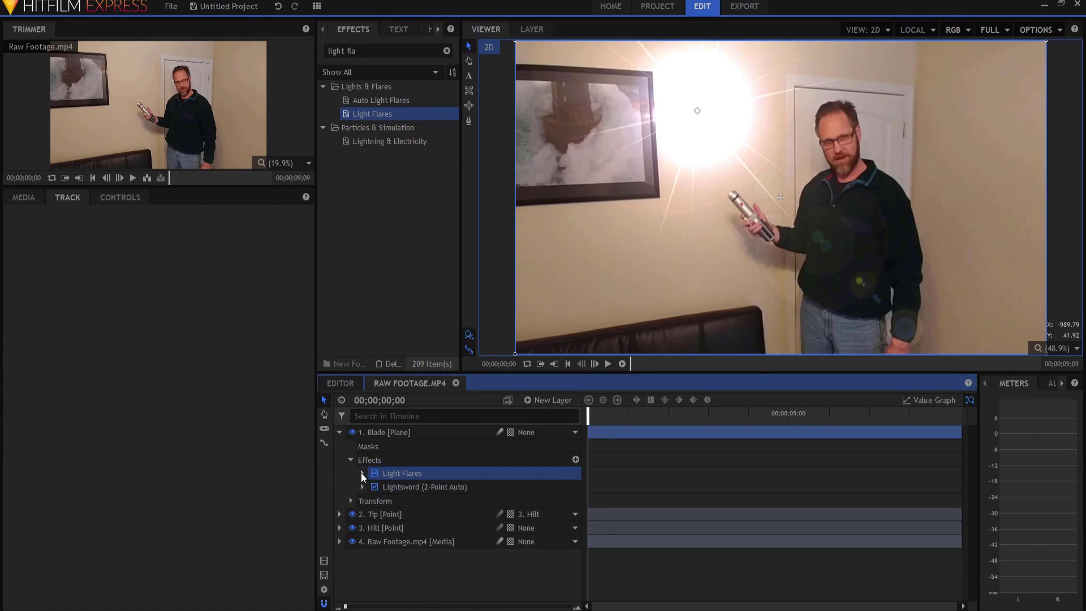
{"action": "left_click", "coordinate": [362, 472]}
Set the flare type to Anamorphic enterprise, centre 0, 0, attached to the Hilt layer.
{"action": "left_click", "coordinate": [475, 488]}
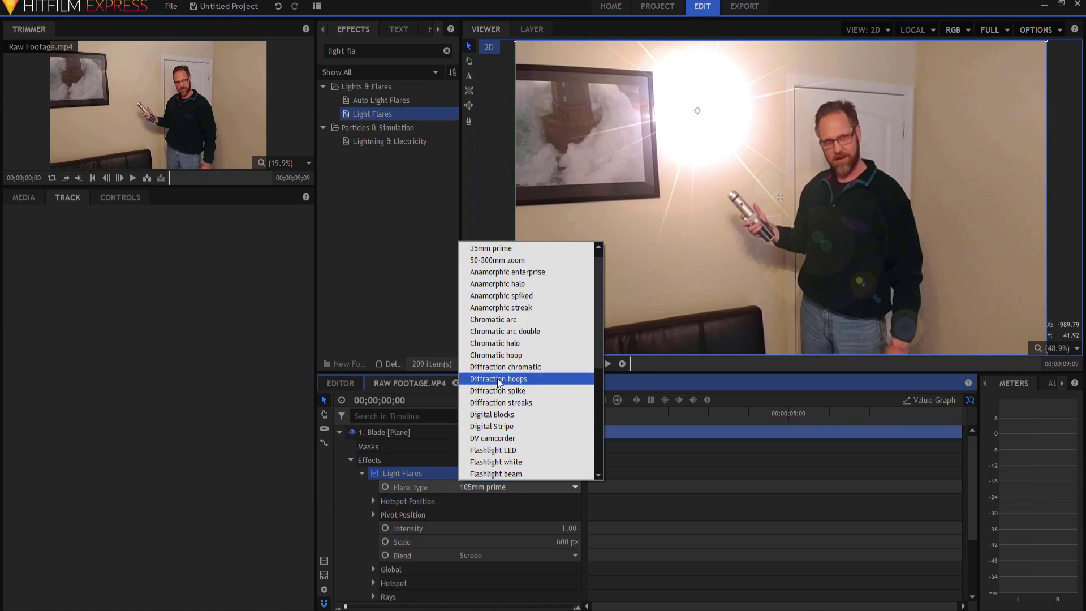
{"action": "left_click", "coordinate": [518, 276]}
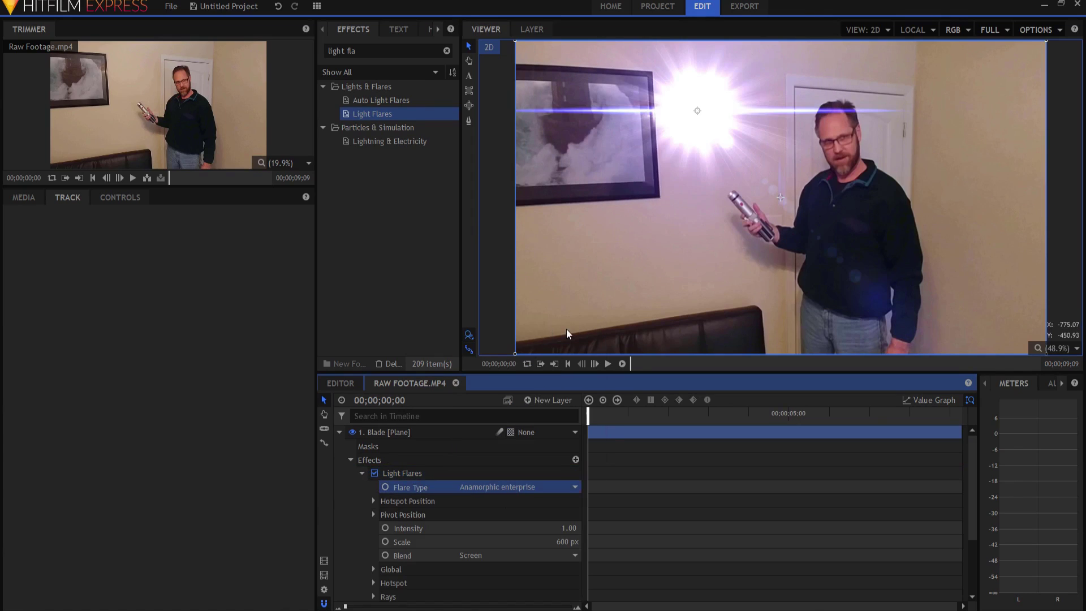
{"action": "left_click", "coordinate": [373, 501]}
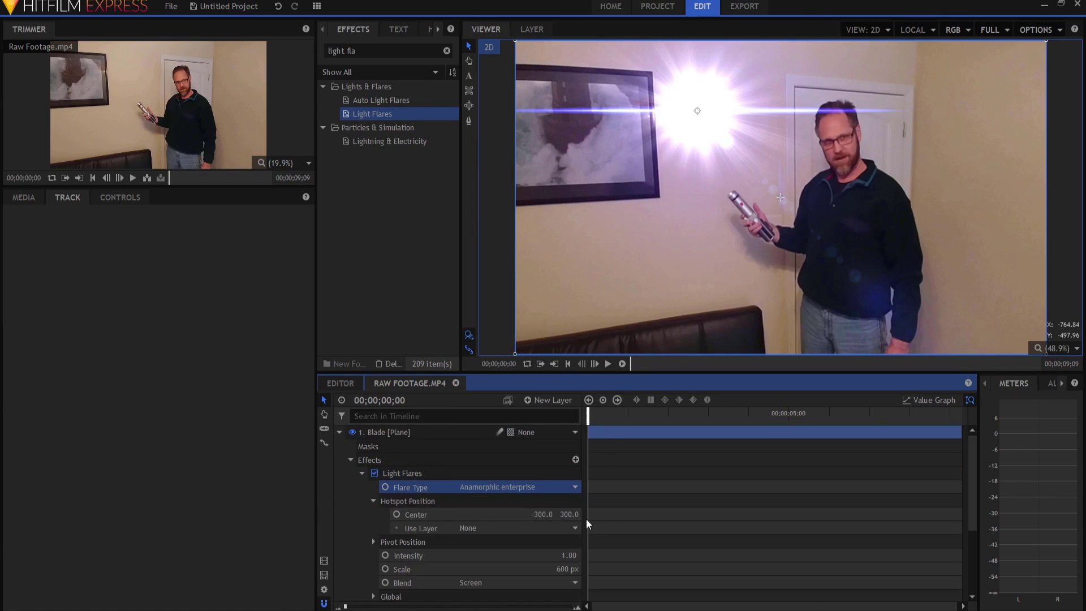
{"action": "left_click", "coordinate": [542, 513]}
{"action": "type", "text": "0"}
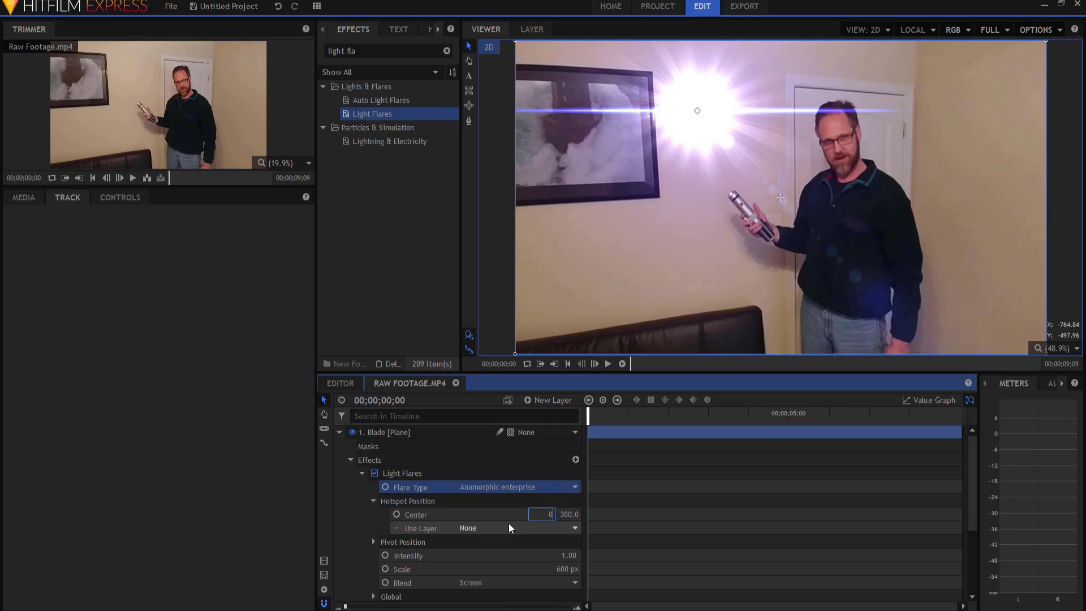
{"action": "key", "text": "Tab"}
{"action": "type", "text": "0"}
{"action": "key", "text": "Tab"}
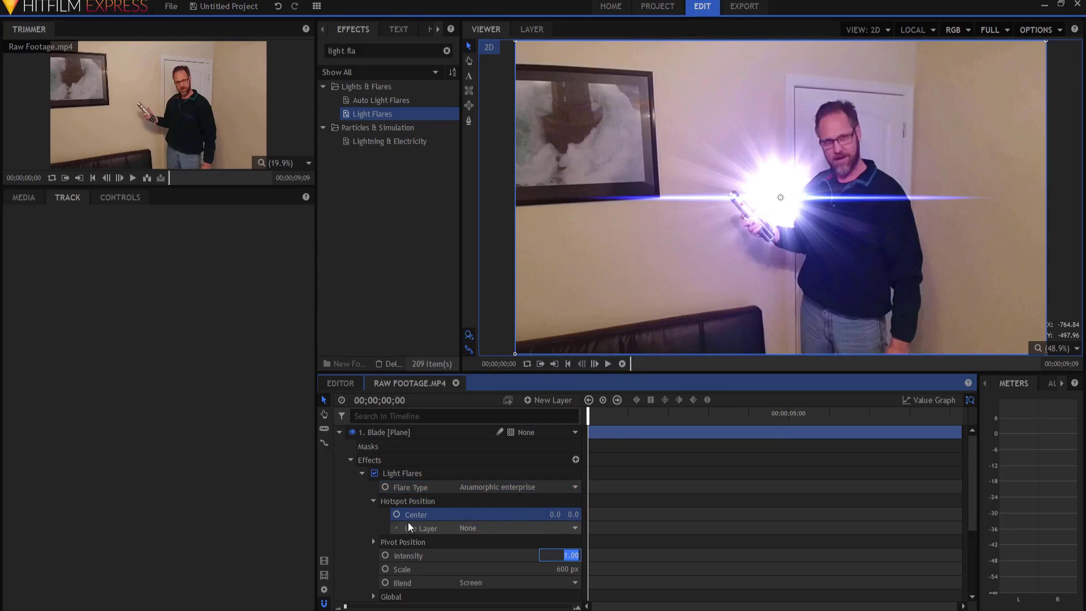
{"action": "left_click", "coordinate": [478, 528]}
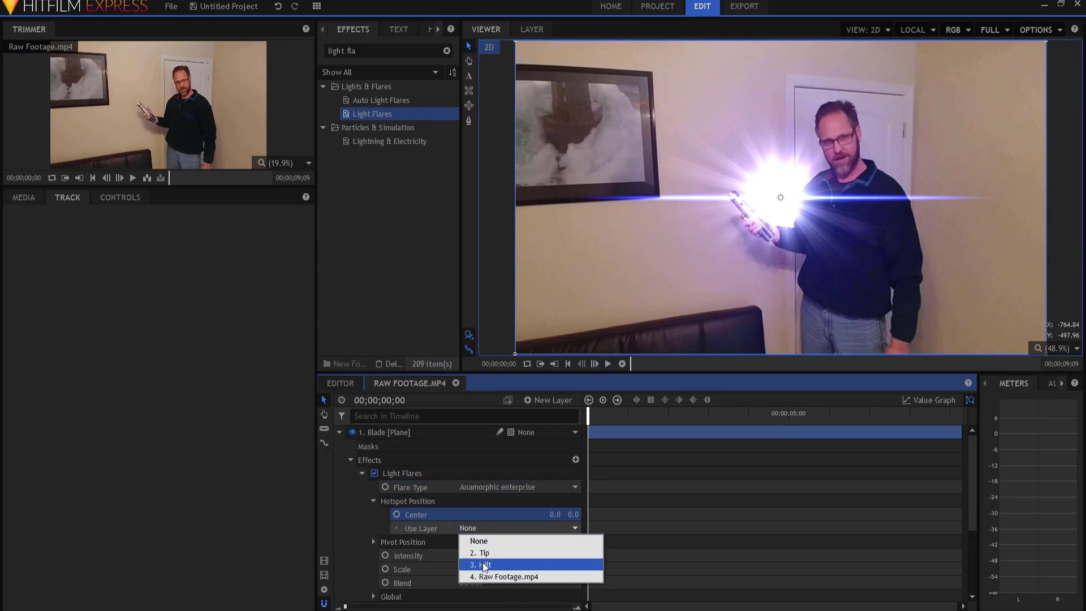
{"action": "left_click", "coordinate": [484, 564]}
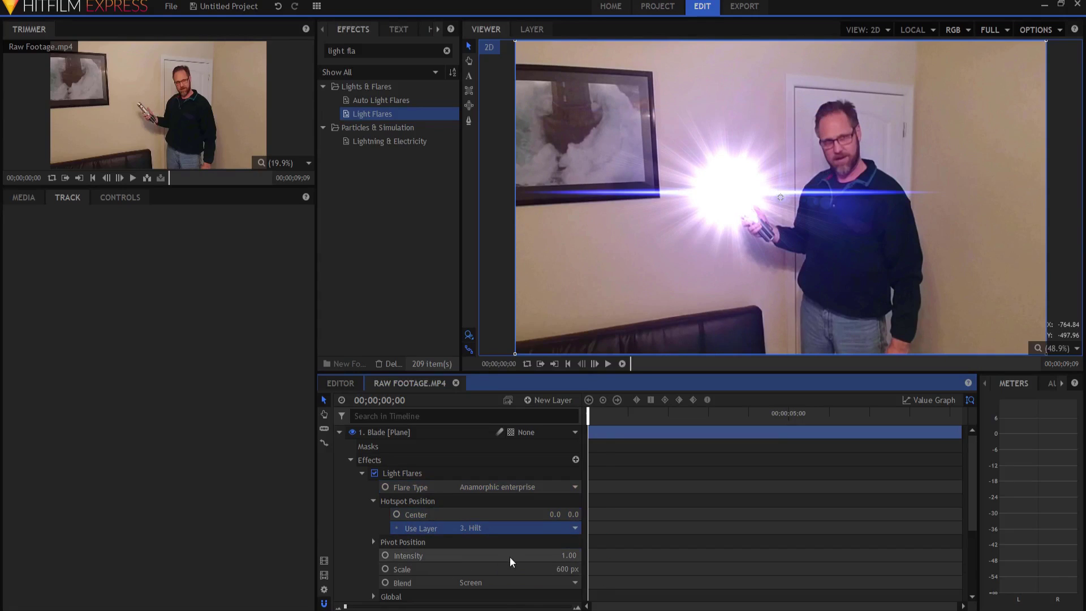
Keyframe the flare Intensity at 0.6 on frame 0 and 0.3 at 00;00;02;00.
{"action": "left_click", "coordinate": [385, 556]}
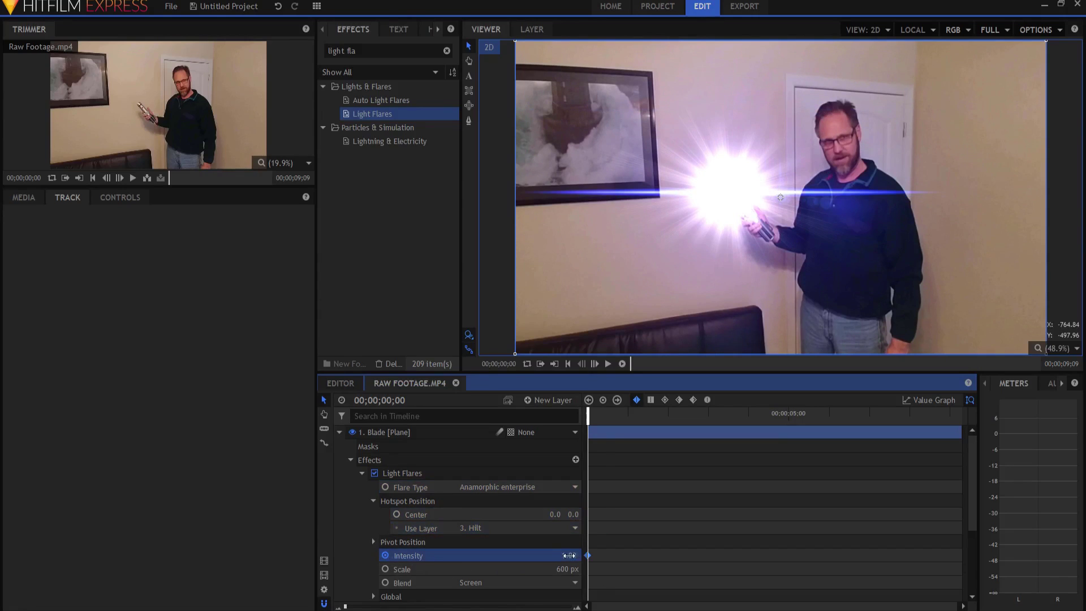
{"action": "left_click", "coordinate": [568, 555]}
{"action": "type", "text": "."}
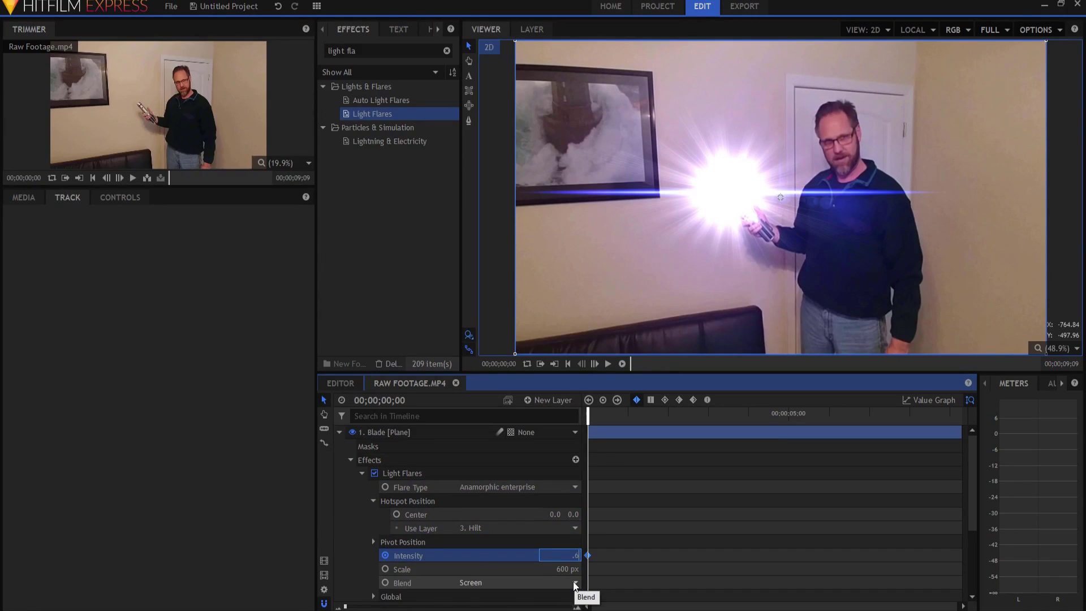
{"action": "type", "text": "6"}
{"action": "key", "text": "Return"}
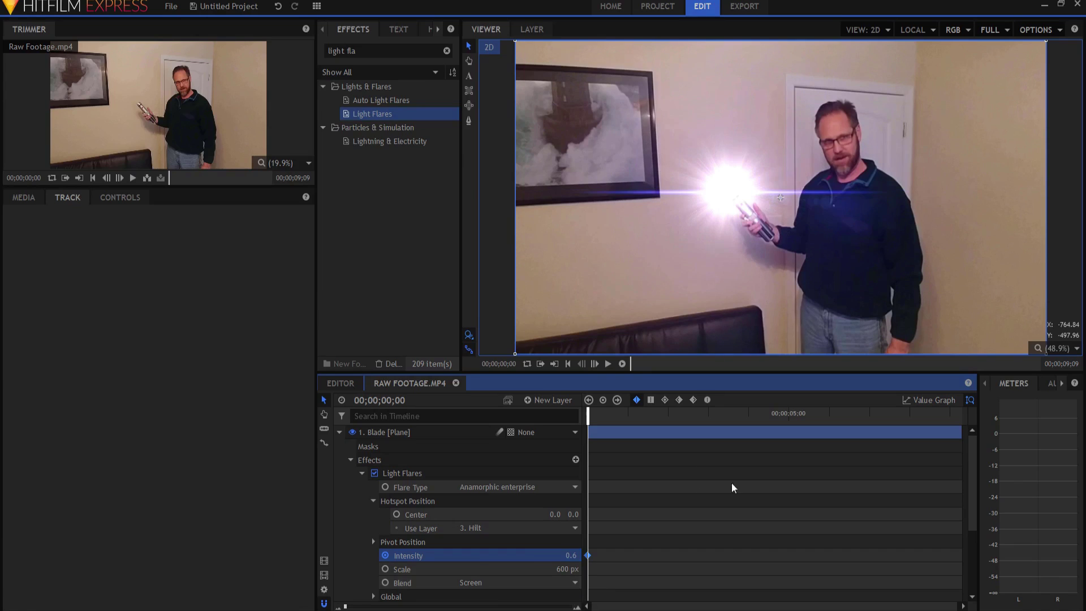
{"action": "left_click", "coordinate": [668, 415]}
{"action": "left_click", "coordinate": [572, 555]}
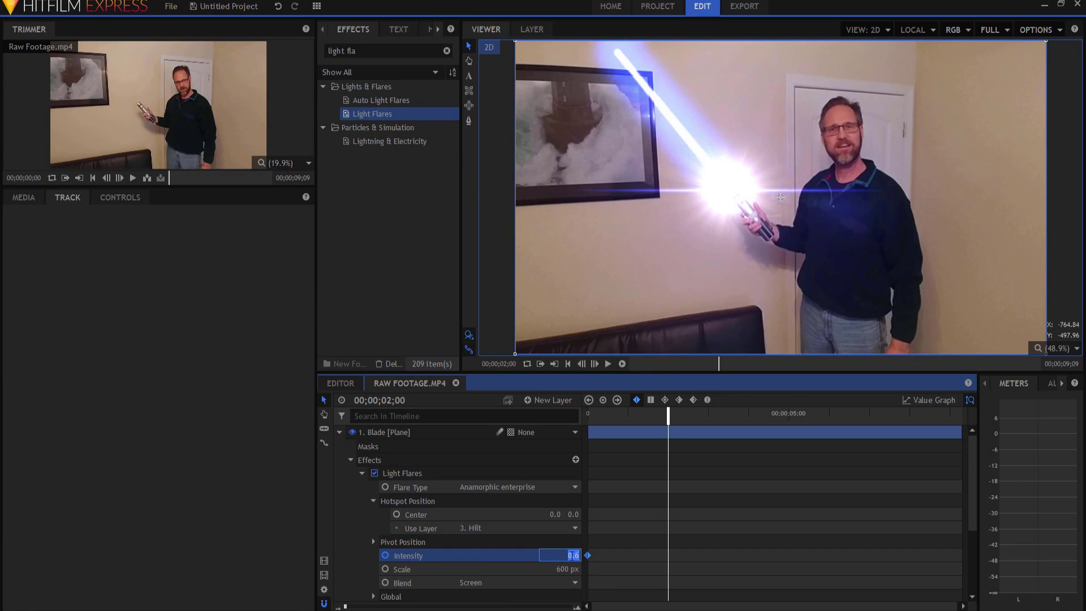
{"action": "type", "text": ".3"}
{"action": "key", "text": "Return"}
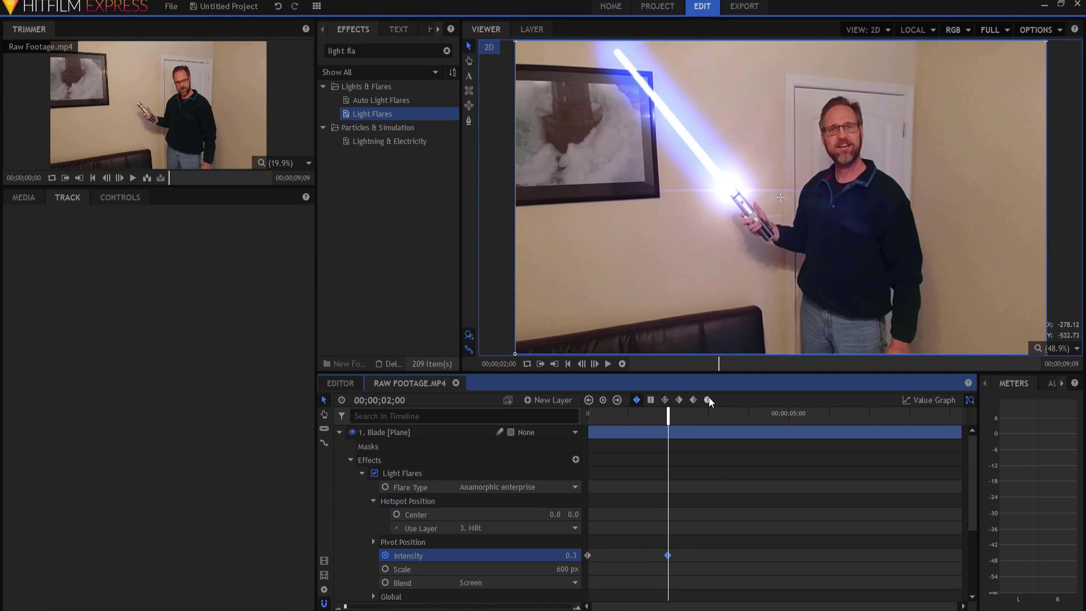
Ease the Intensity curve in the Value Graph so it drops quickly early on.
{"action": "left_click", "coordinate": [913, 400]}
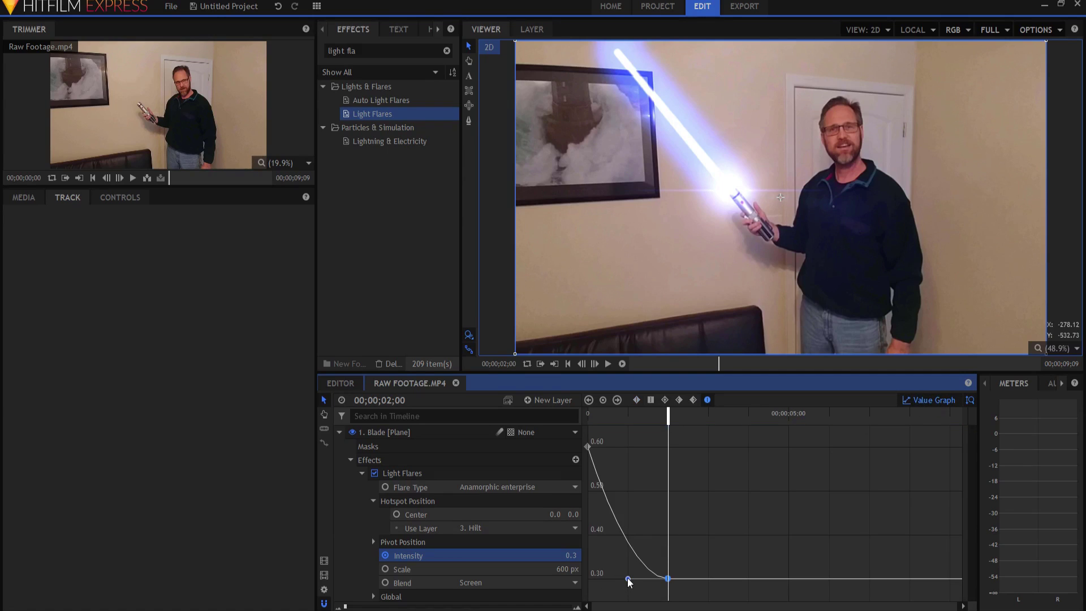
{"action": "left_click_drag", "start_coordinate": [628, 579], "coordinate": [588, 578]}
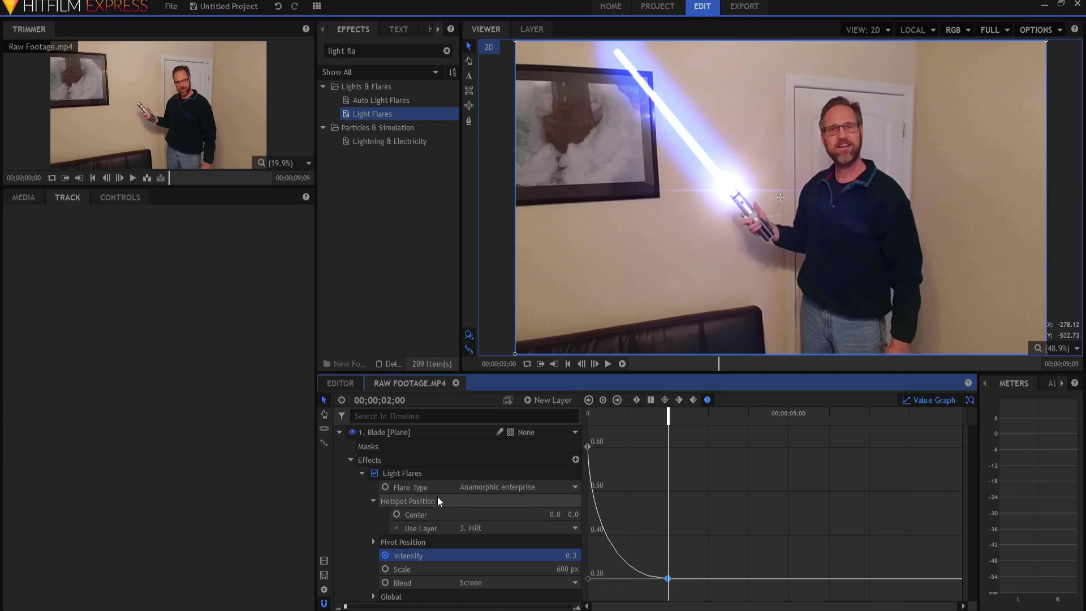
{"action": "left_click", "coordinate": [340, 432]}
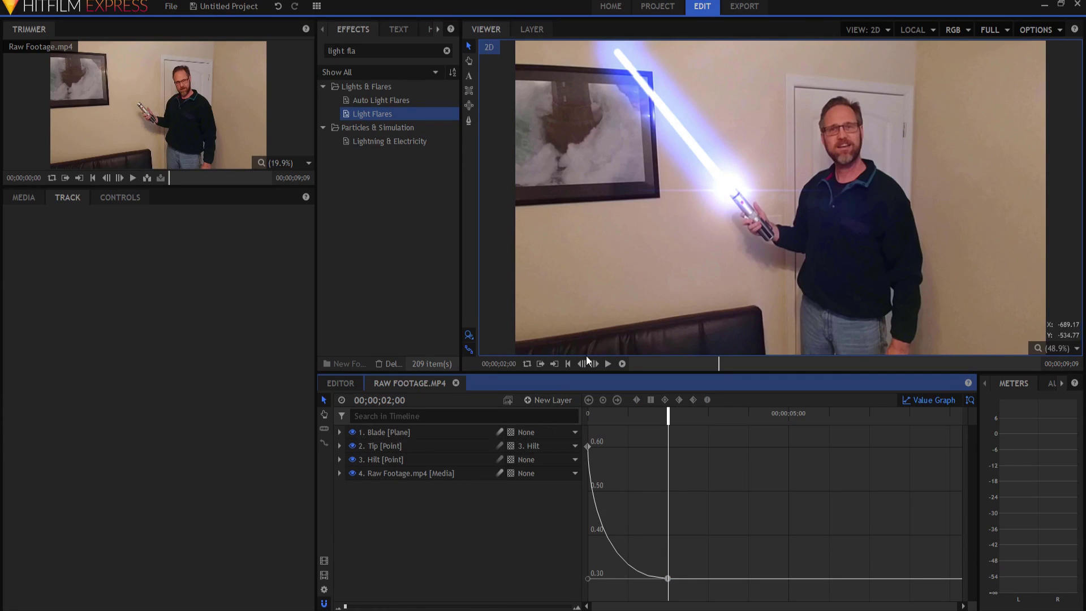
{"action": "left_click", "coordinate": [569, 364]}
Leave the Value Graph and play about three seconds of the blade extending with the fading flare.
{"action": "left_click", "coordinate": [930, 400]}
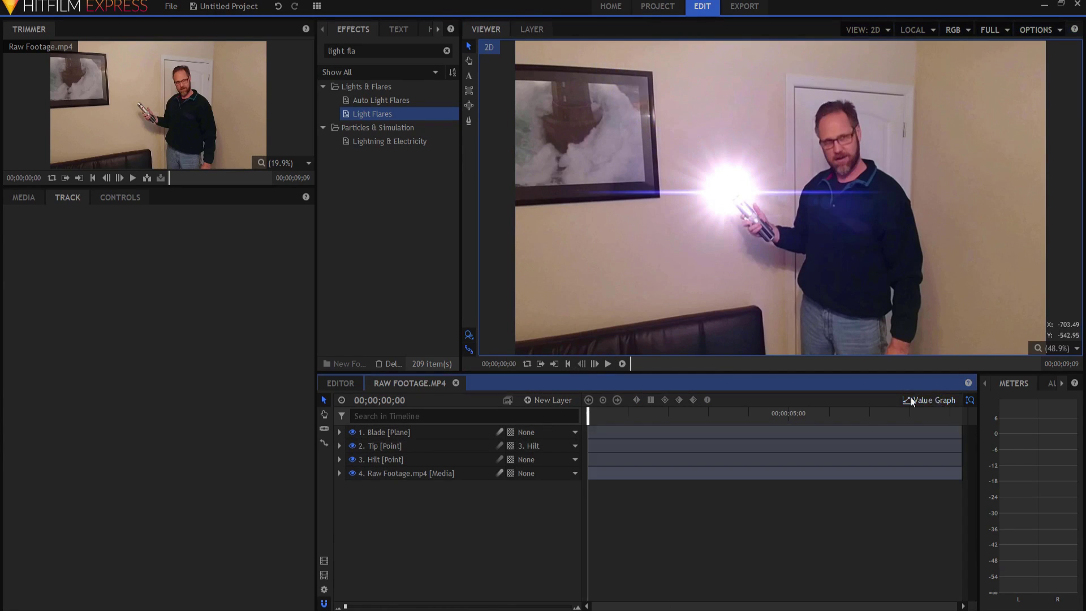
{"action": "left_click", "coordinate": [606, 363]}
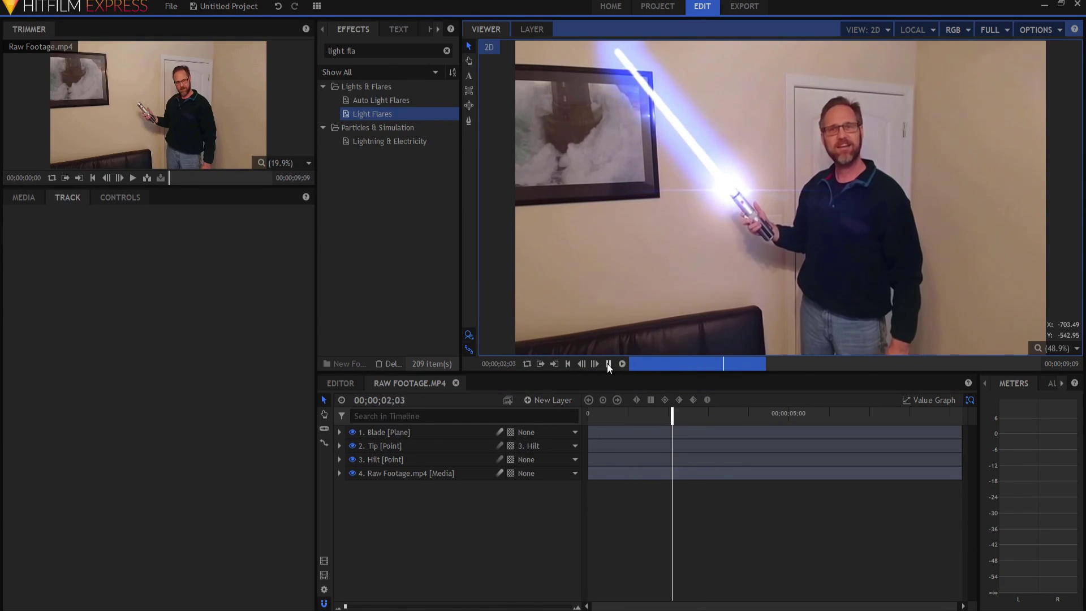
{"action": "left_click", "coordinate": [606, 363]}
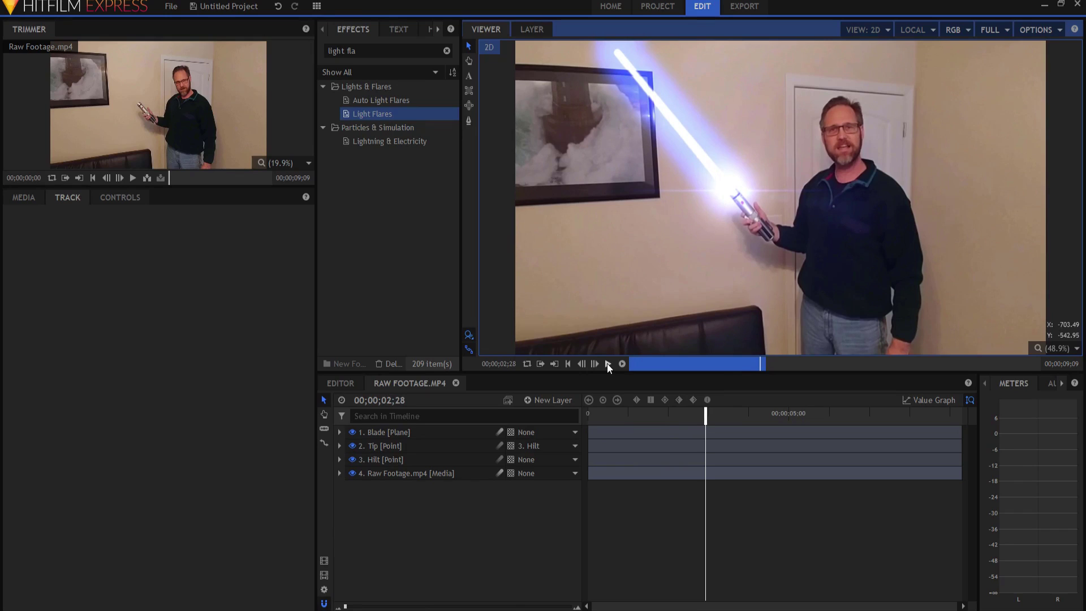